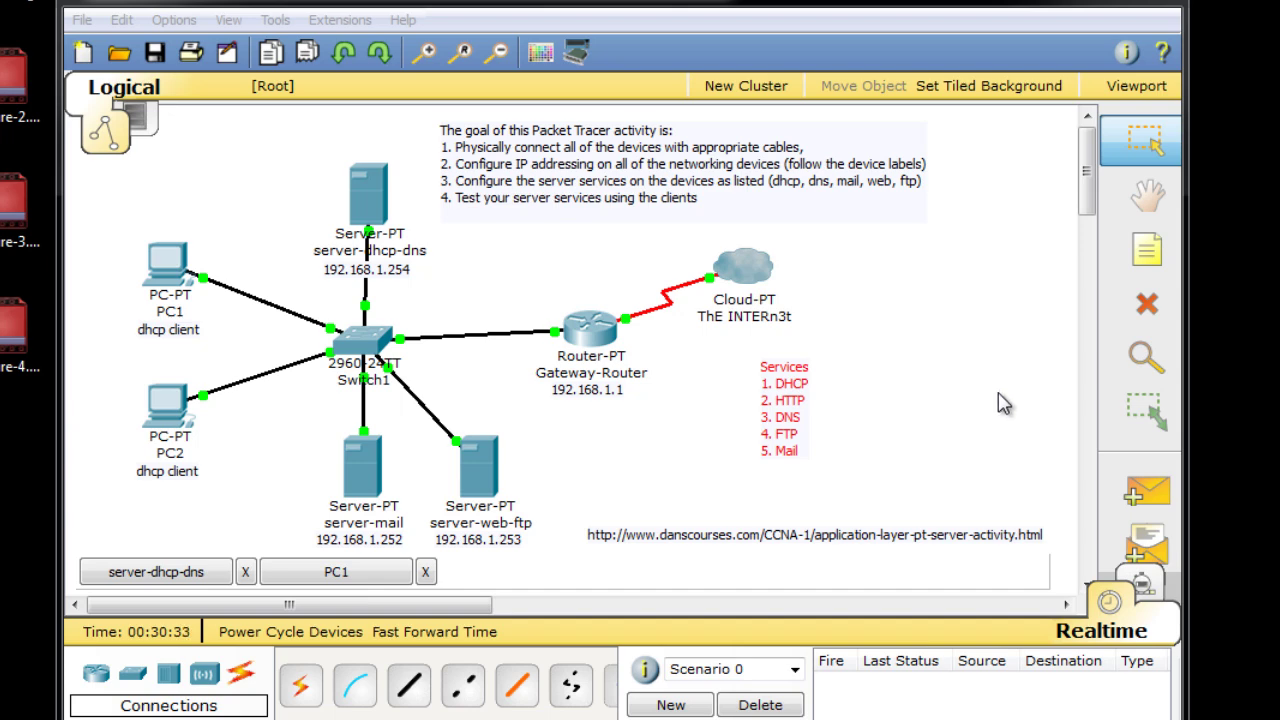
# Bring the Packet Tracer window with the cabled network topology into focus.
pyautogui.click(943, 434)
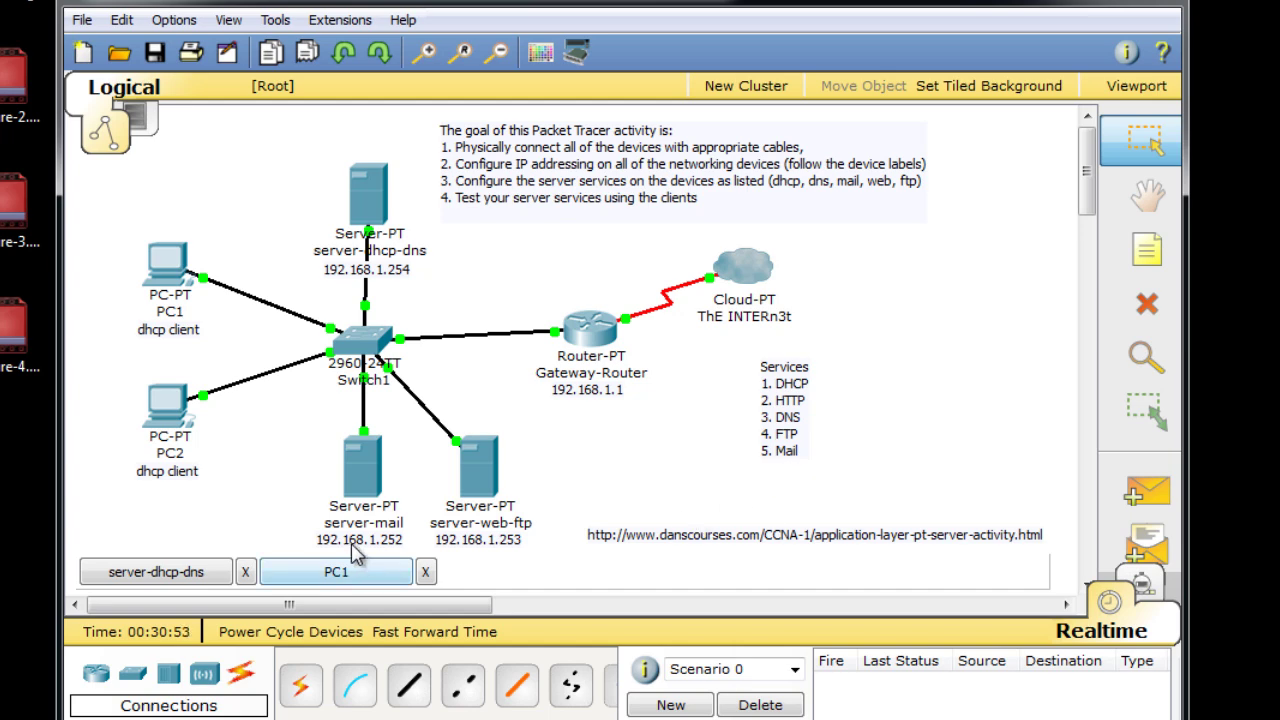
# Open server-mail's Config > EMAIL settings, showing SMTP and POP3 both on.
pyautogui.click(363, 486)
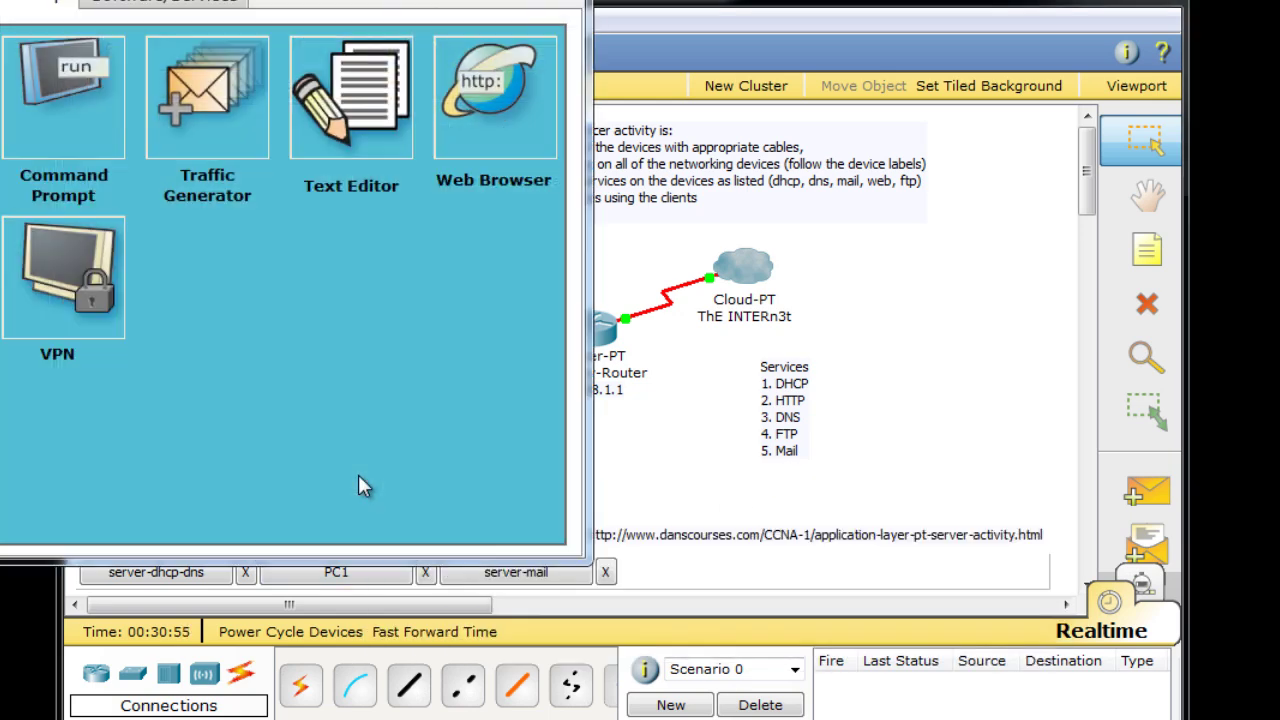
pyautogui.moveTo(281, 0); pyautogui.dragTo(713, 37)
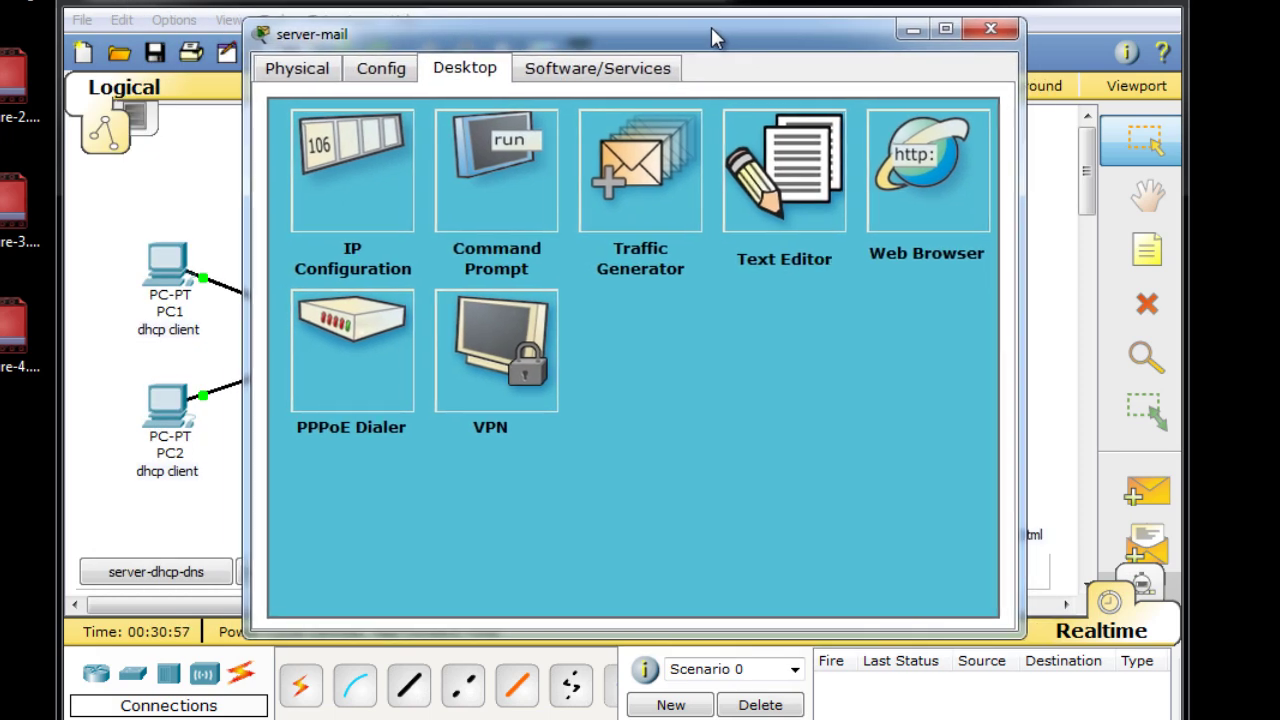
pyautogui.click(386, 72)
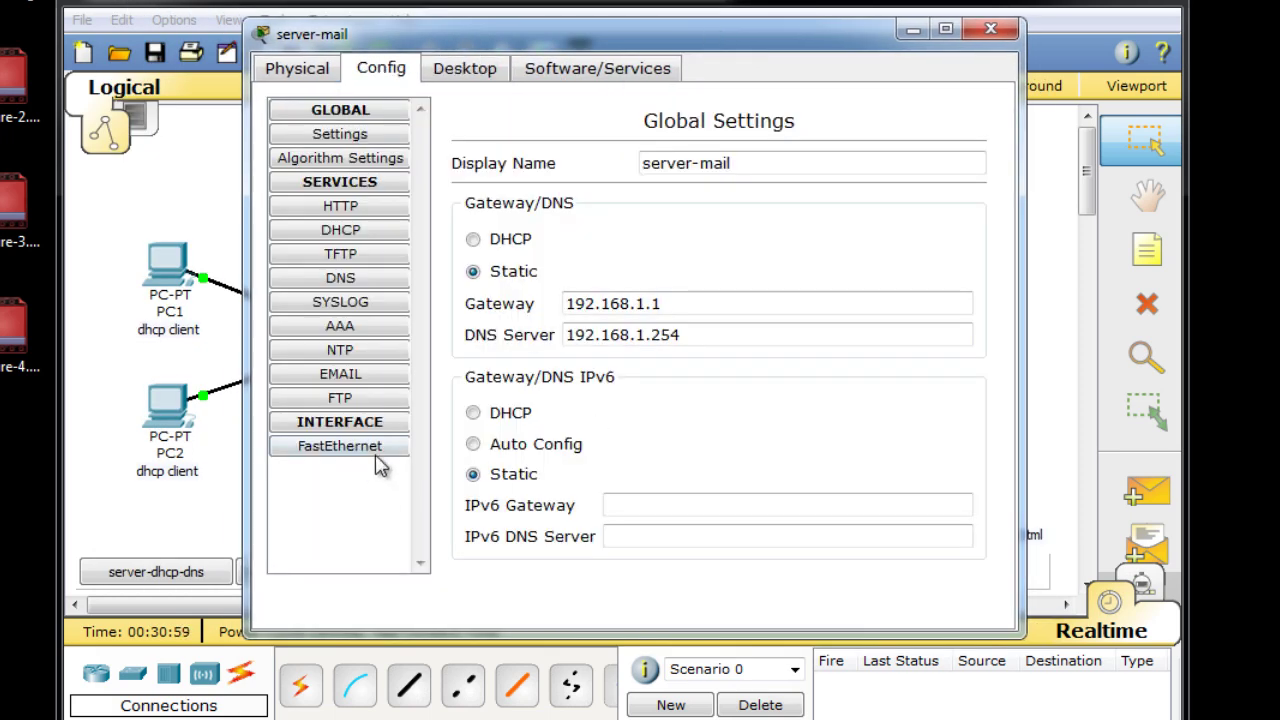
pyautogui.click(356, 384)
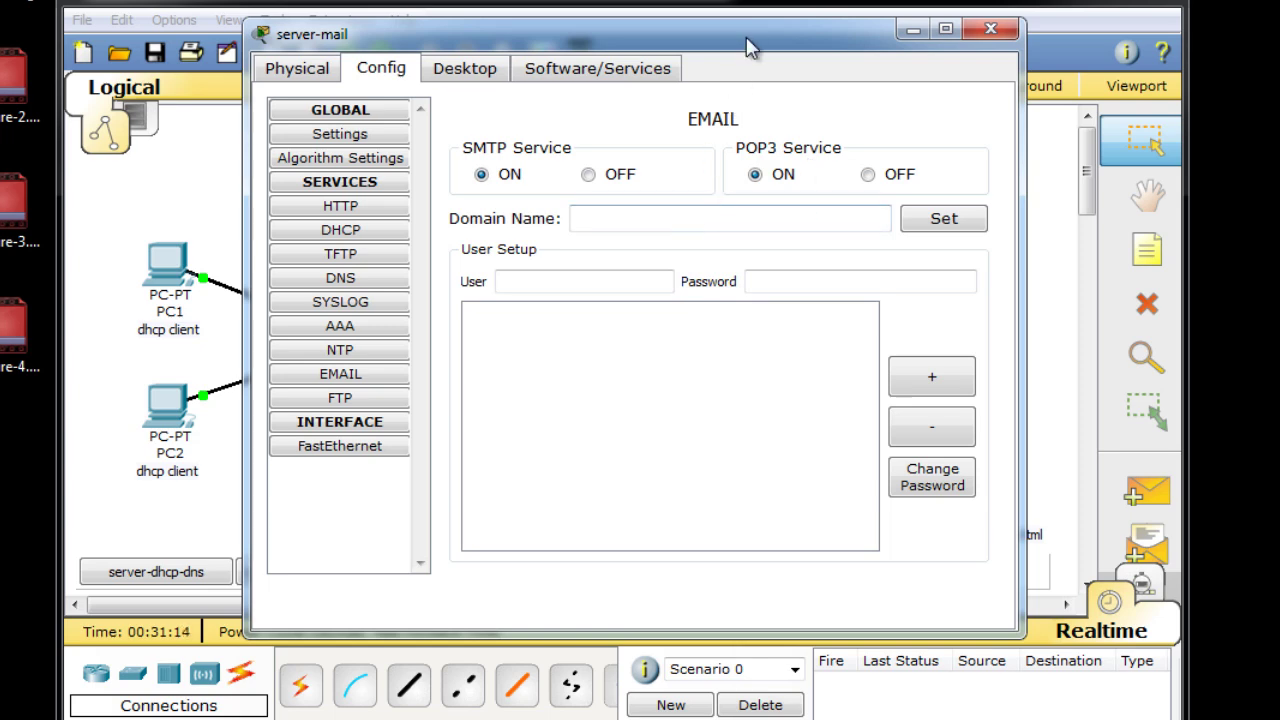
pyautogui.moveTo(749, 46); pyautogui.dragTo(746, 46)
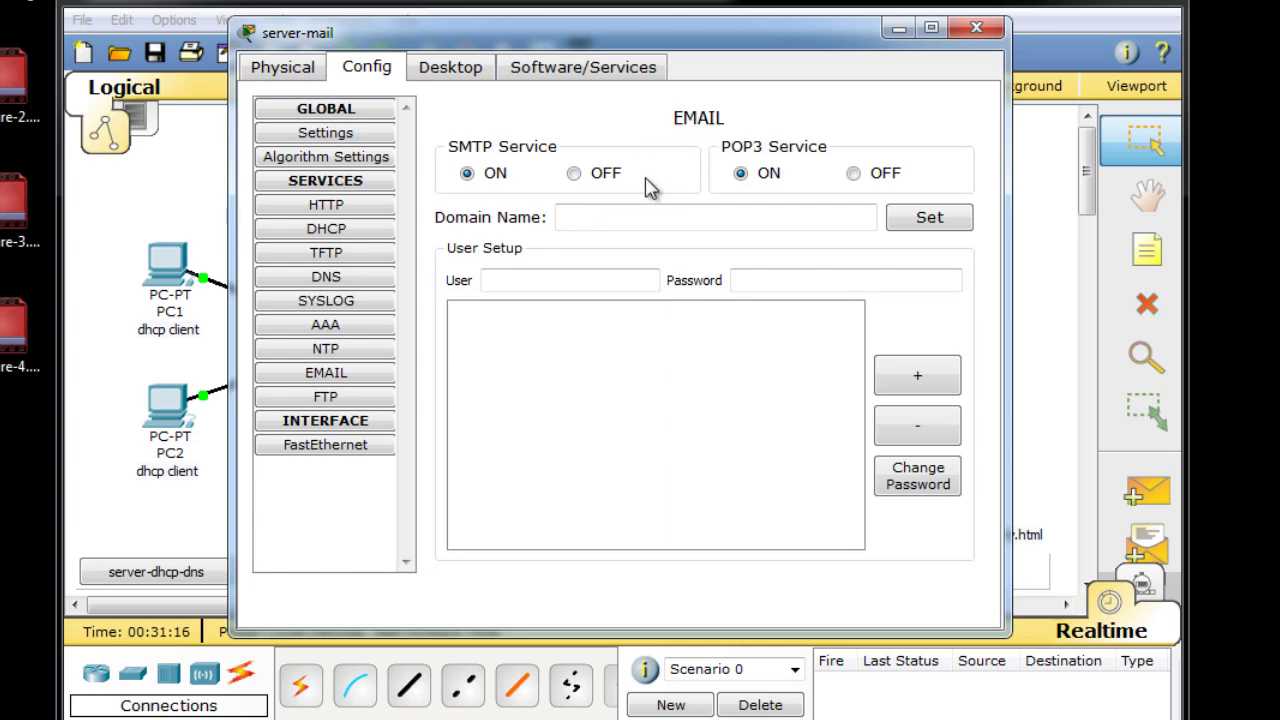
# Set server-mail's email domain name to mail.danscourses.com.
pyautogui.click(584, 216)
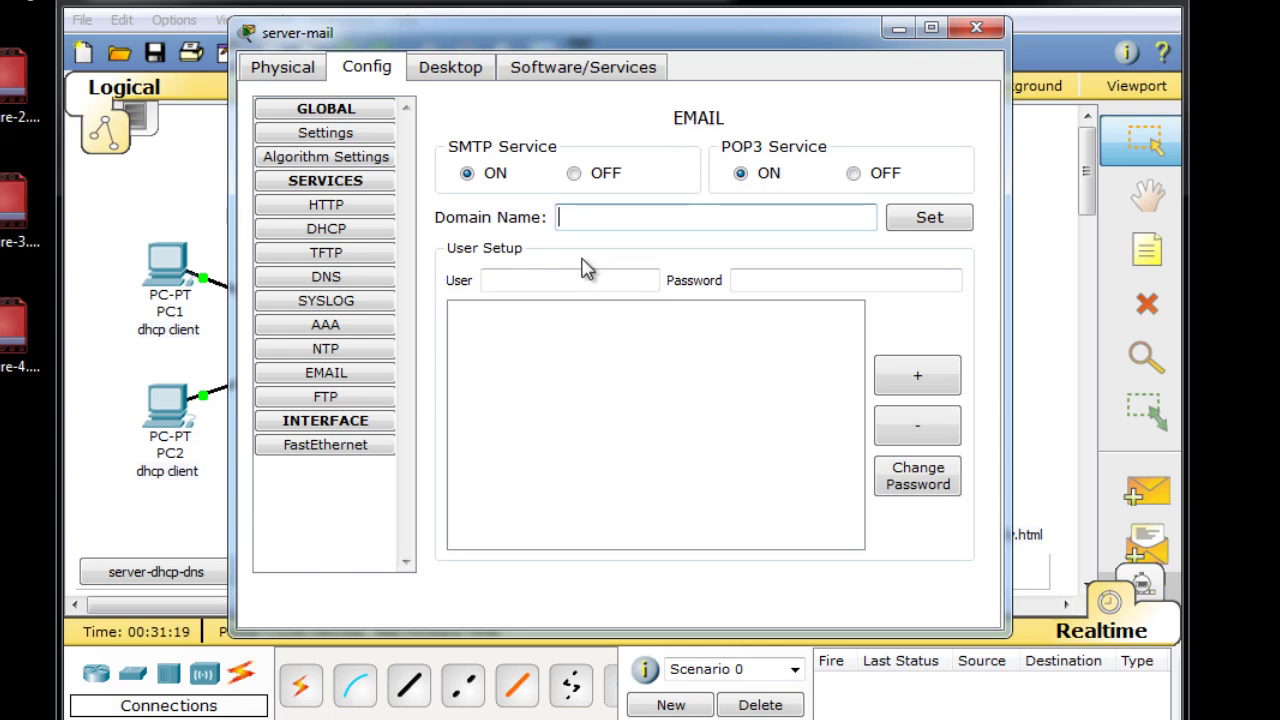
pyautogui.write('mail')
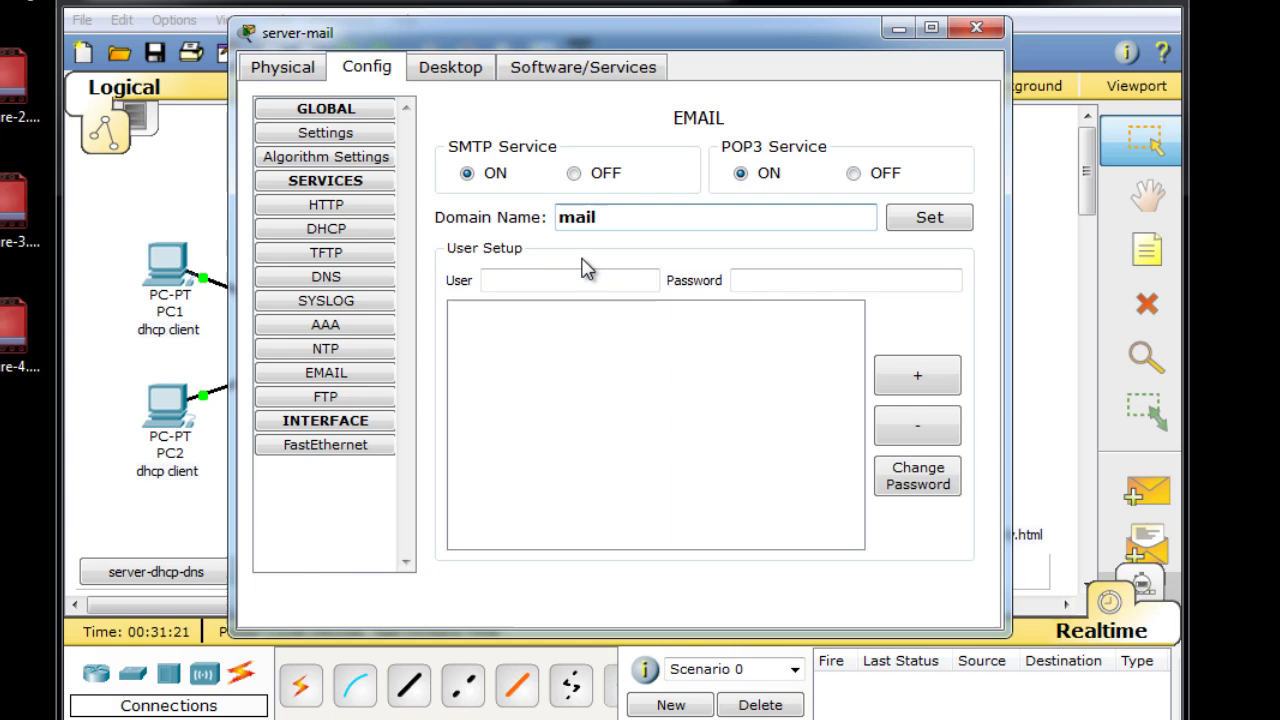
pyautogui.write('.danscourses.com')
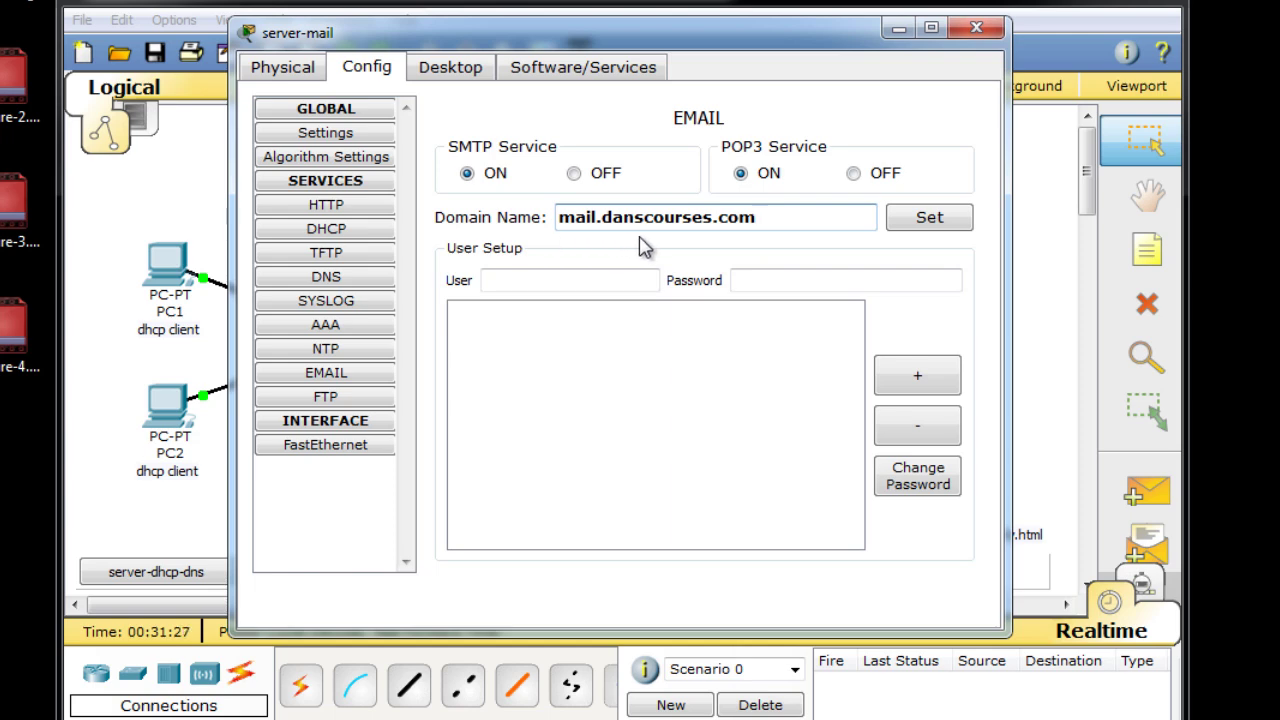
pyautogui.click(937, 224)
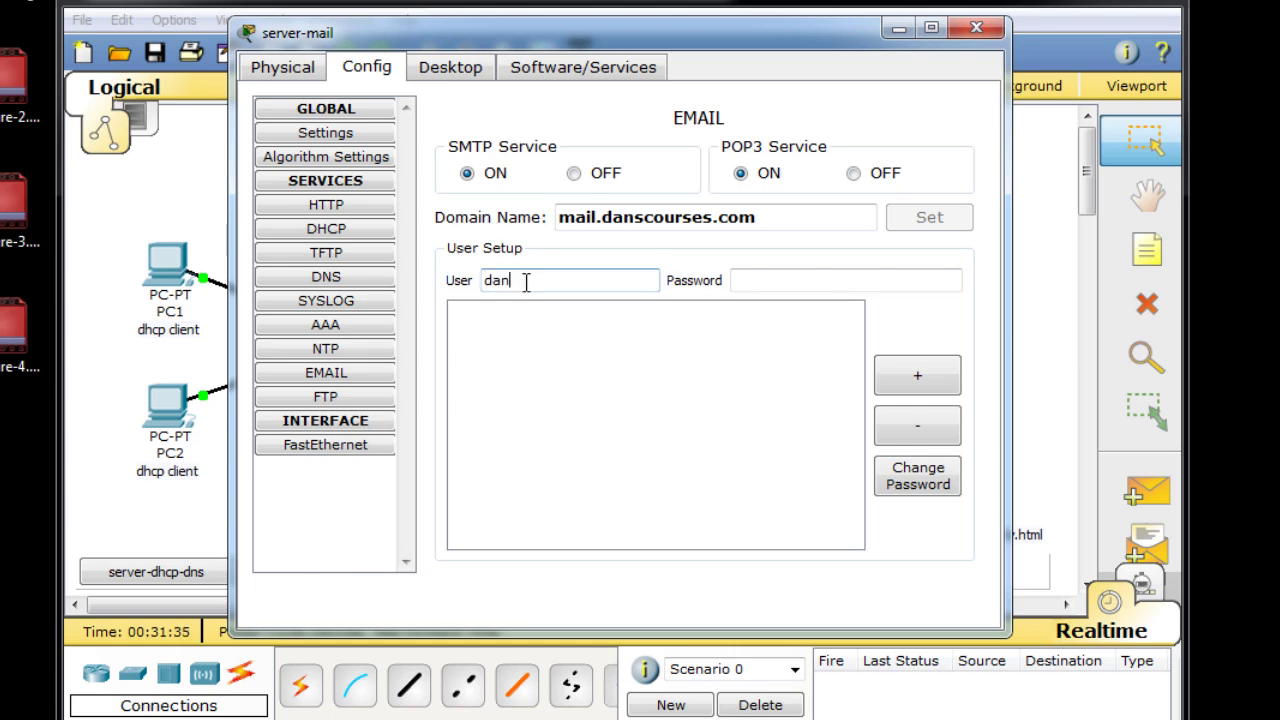
# Add two mail user accounts, each with a user name and password.
pyautogui.click(786, 280)
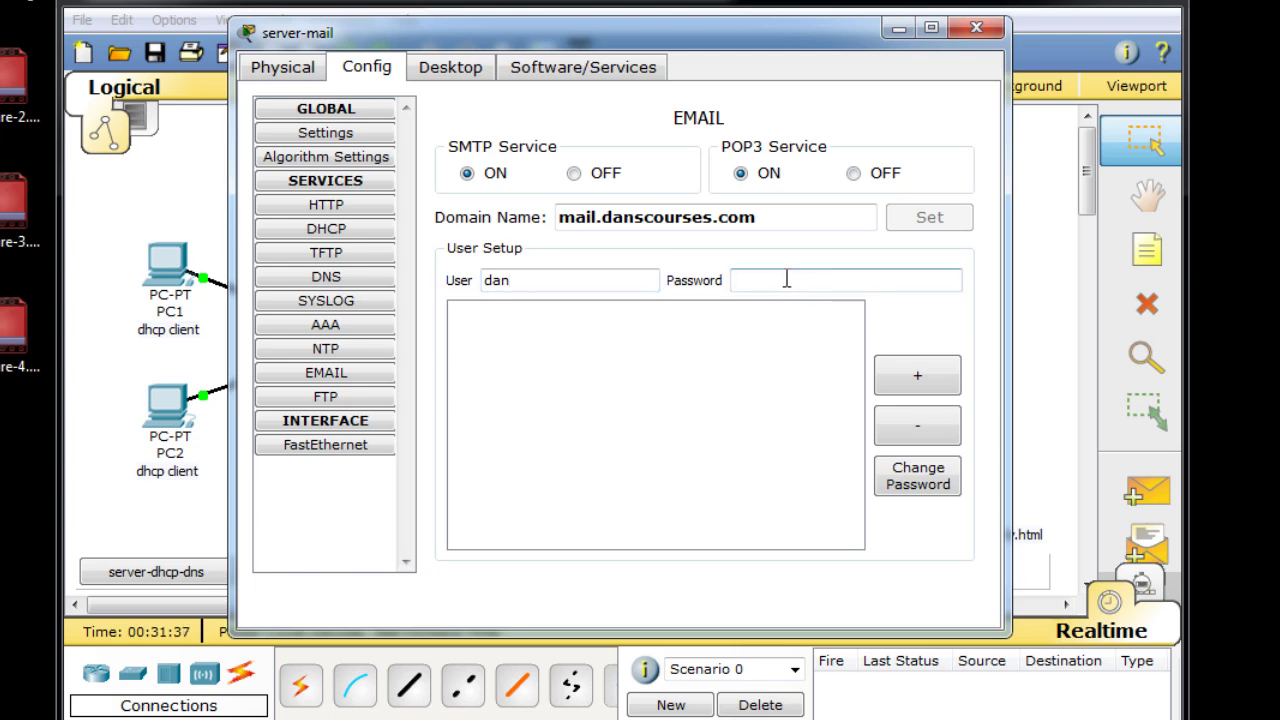
pyautogui.click(920, 383)
pyautogui.click(520, 280)
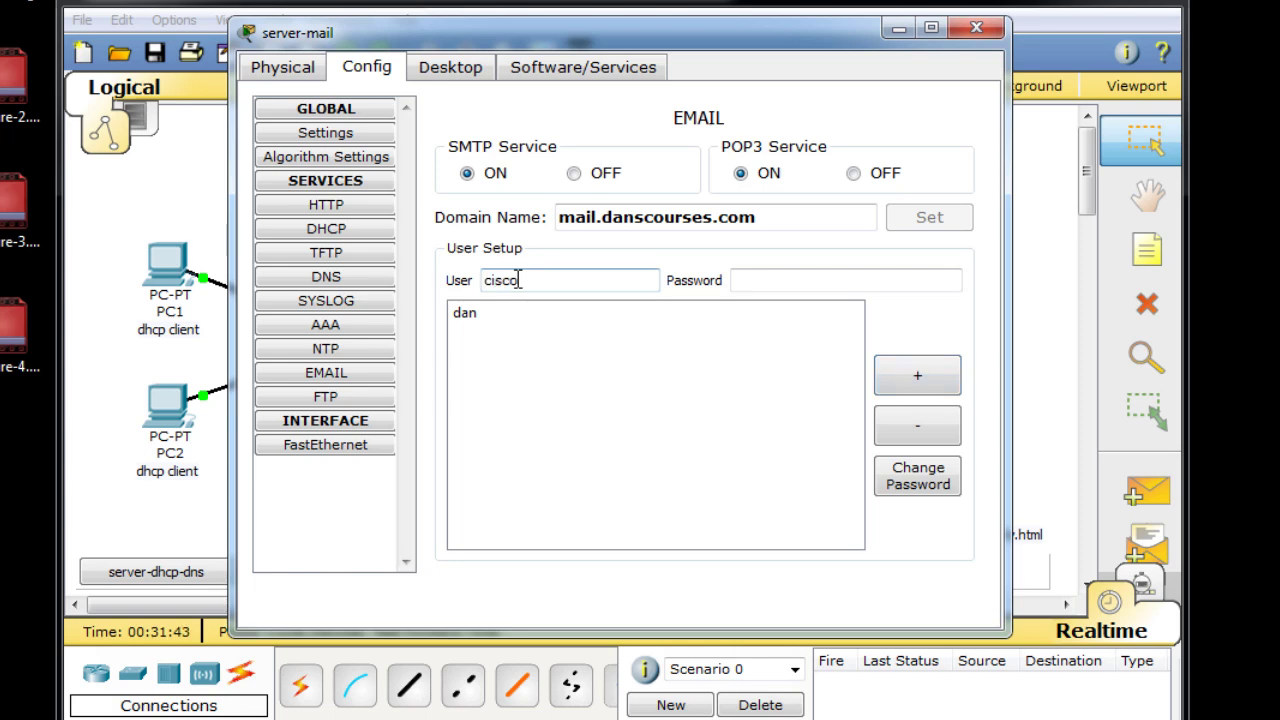
pyautogui.click(763, 278)
pyautogui.click(935, 378)
# Review the two stored user accounts, then close the server-mail window.
pyautogui.click(468, 334)
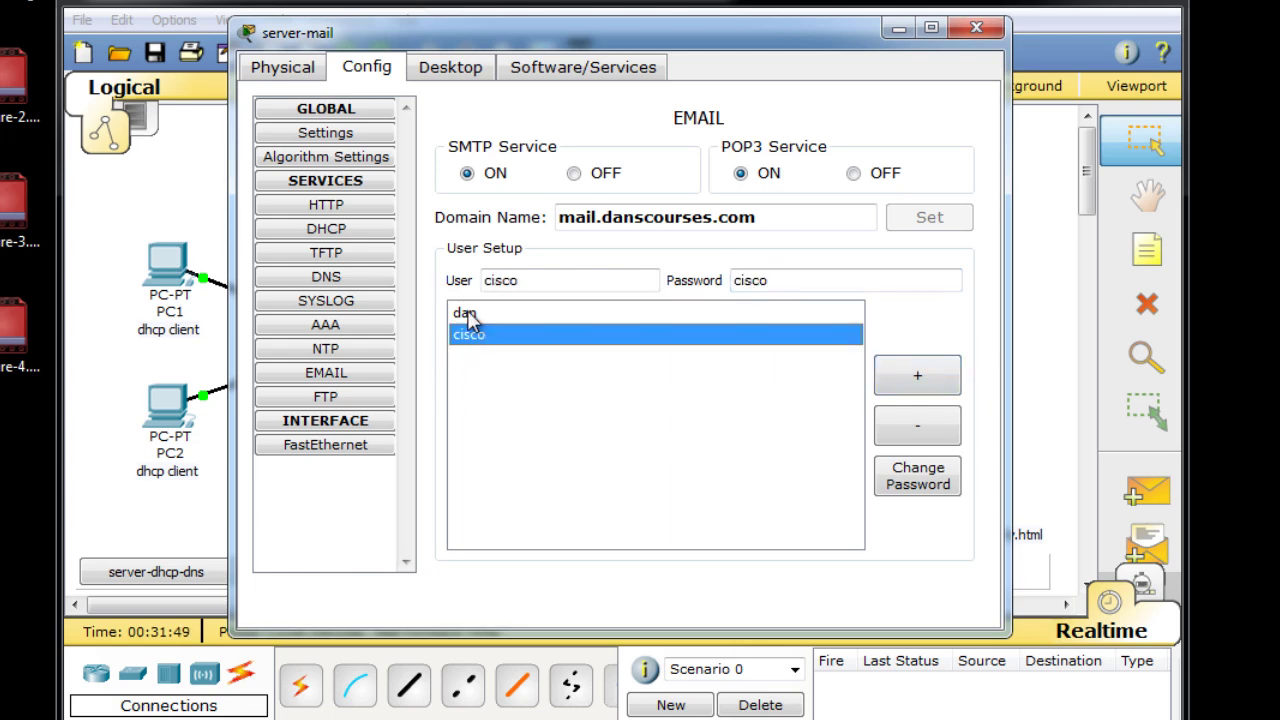
pyautogui.click(469, 316)
pyautogui.click(472, 337)
pyautogui.click(468, 314)
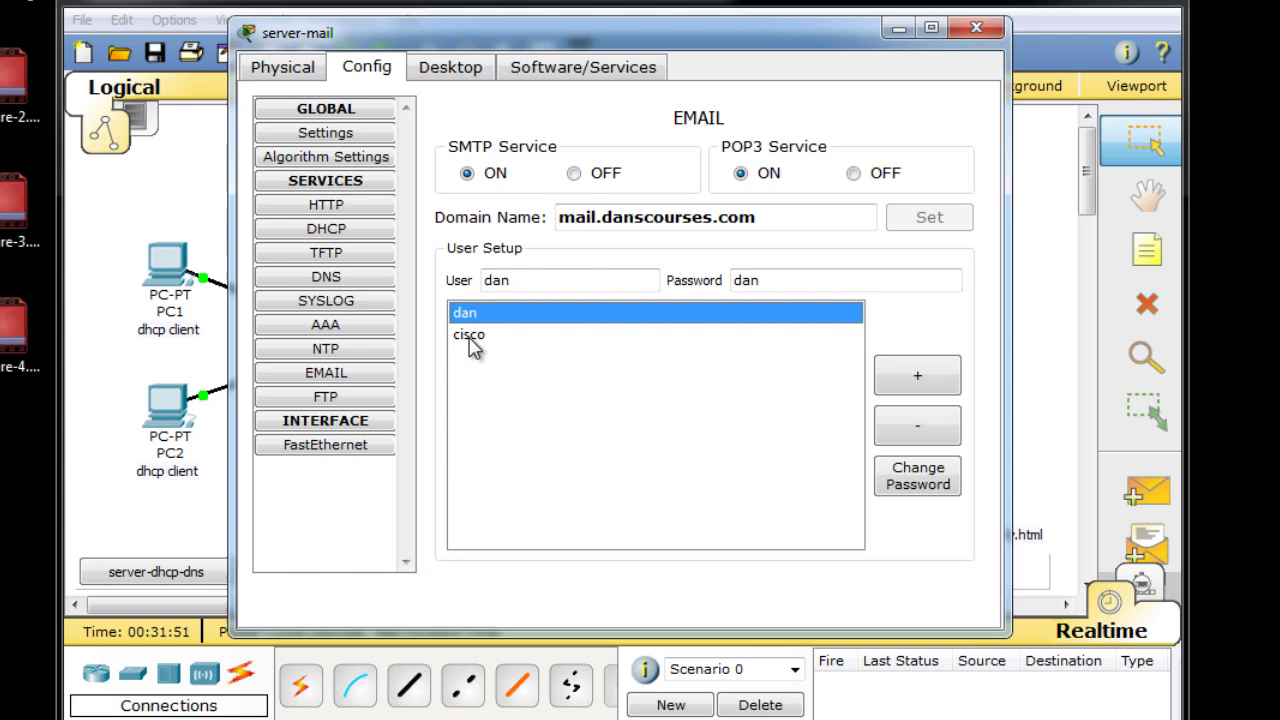
pyautogui.click(473, 341)
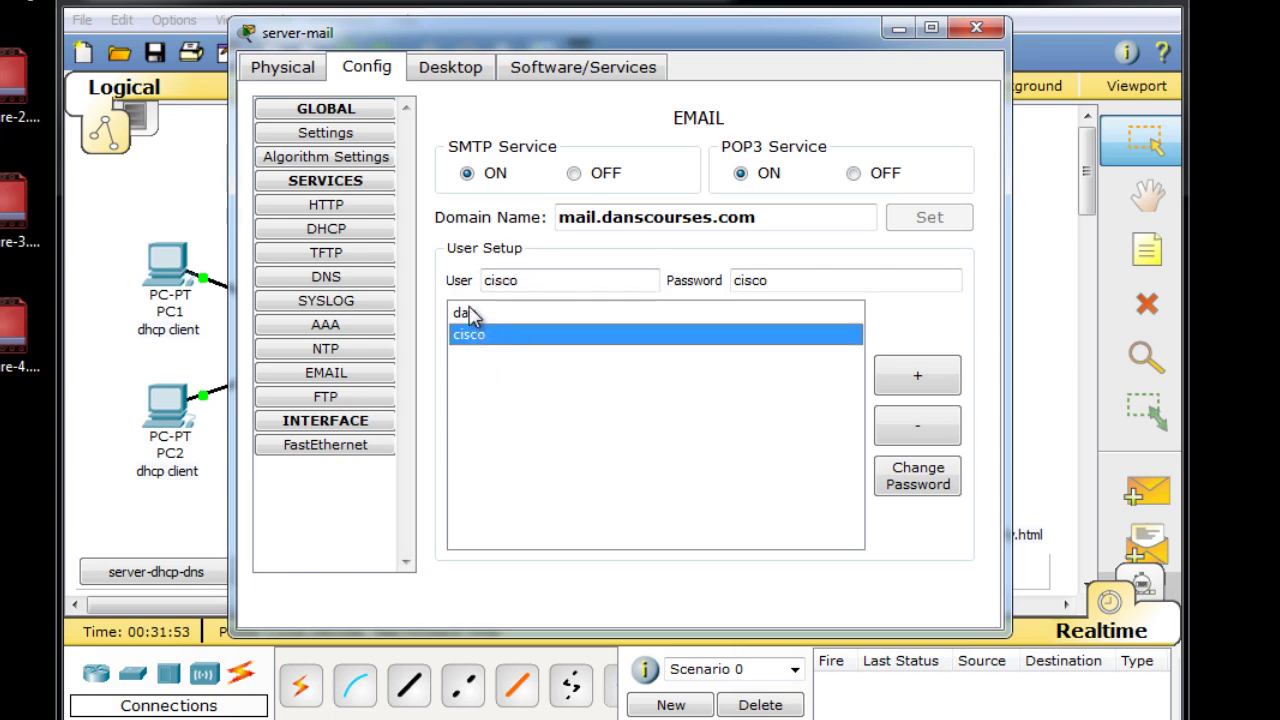
pyautogui.click(469, 314)
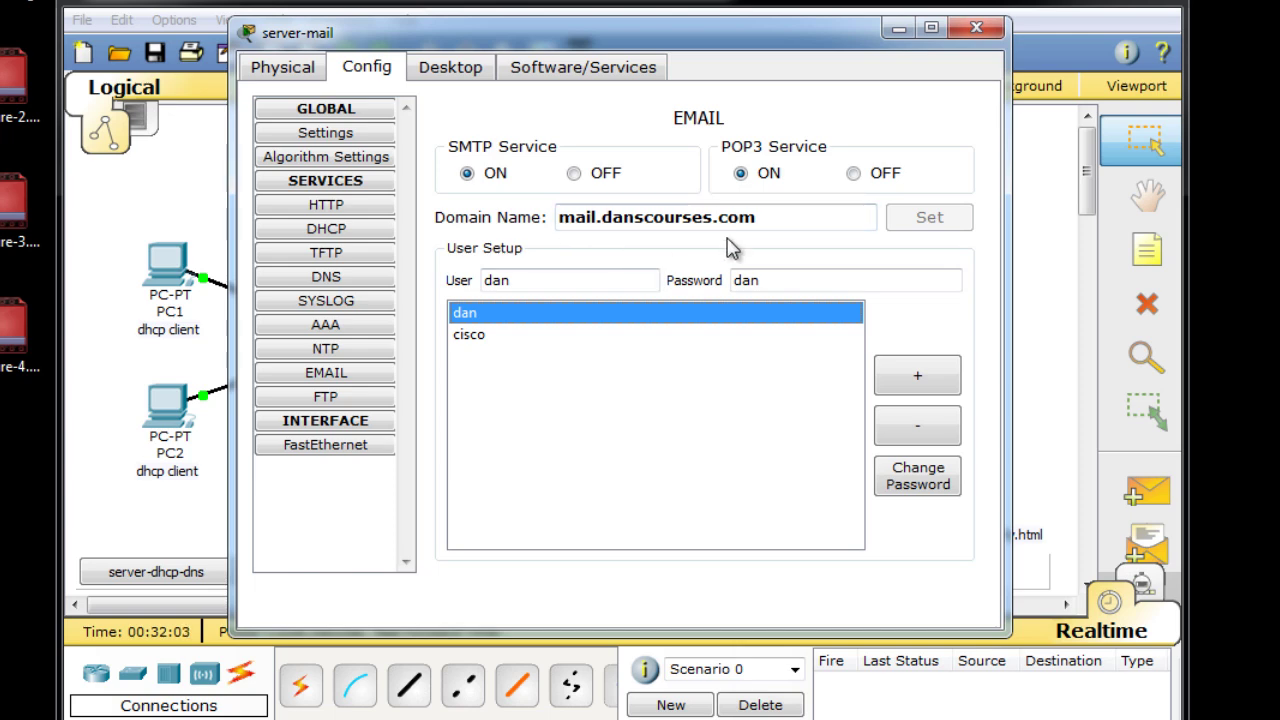
pyautogui.click(976, 28)
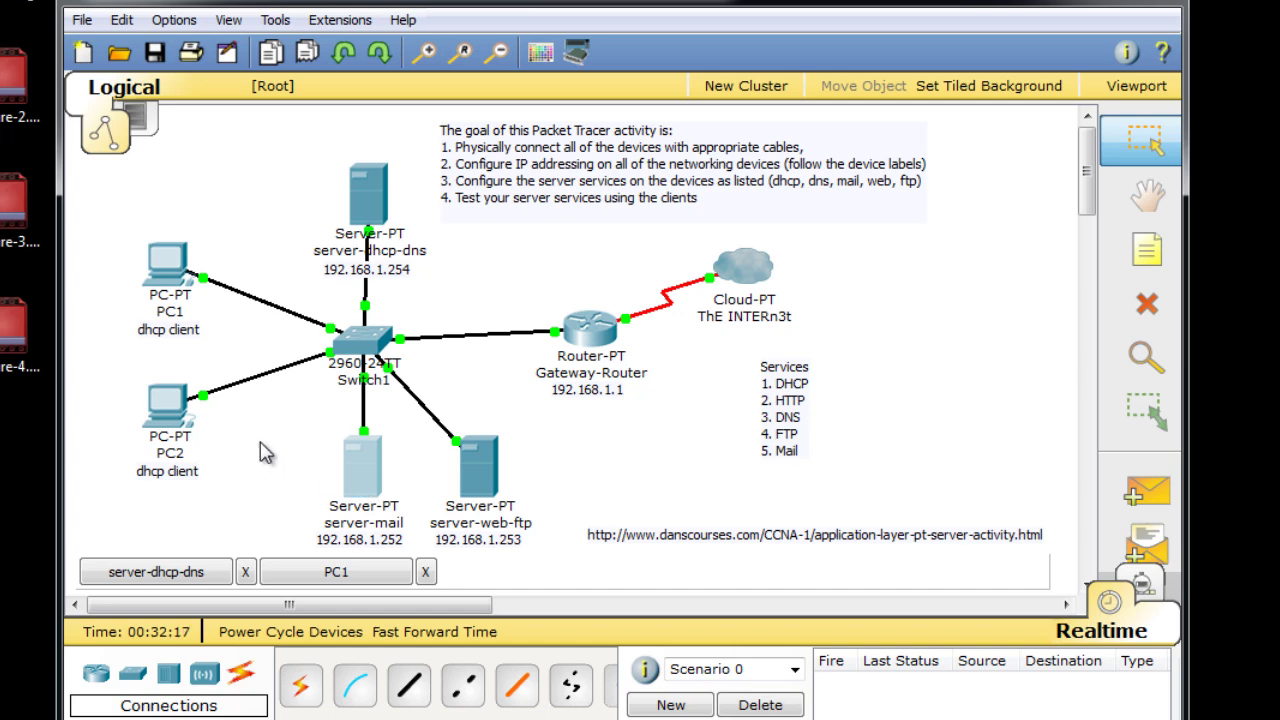
# On server-dhcp-dns, add a DNS A record mapping mail.danscourses.com to 192.168.1.252.
pyautogui.click(370, 197)
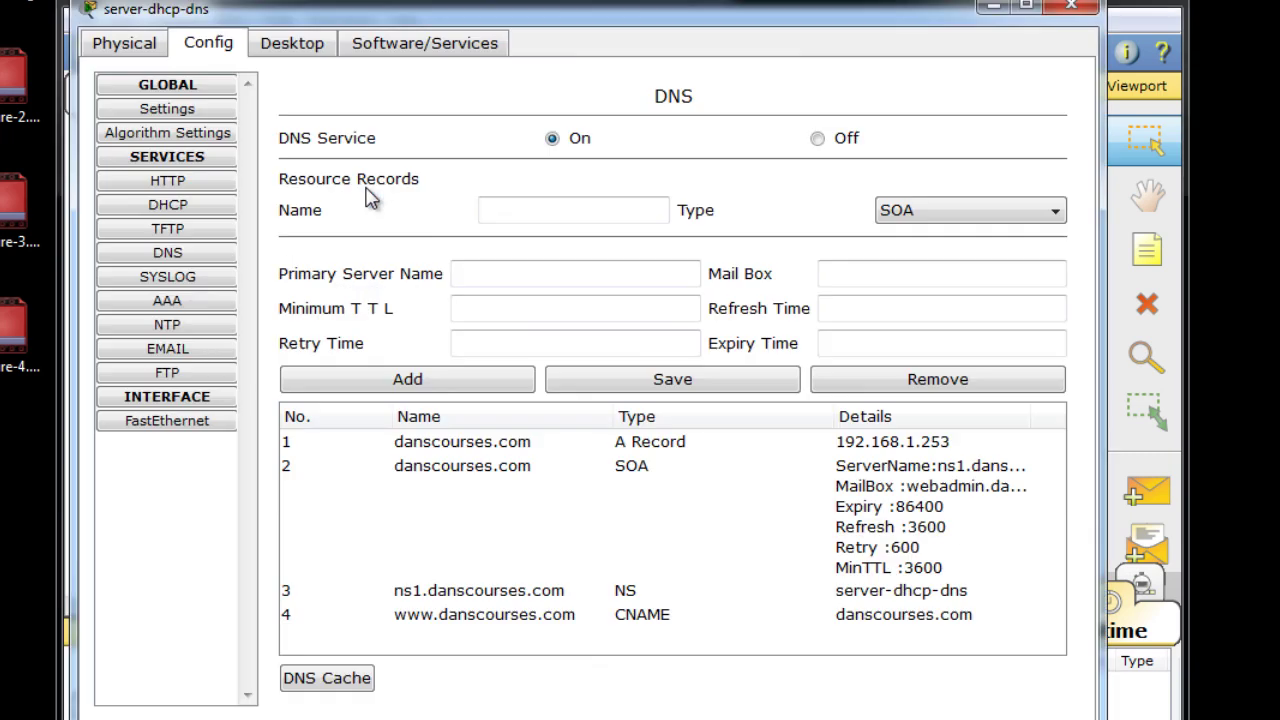
pyautogui.click(168, 255)
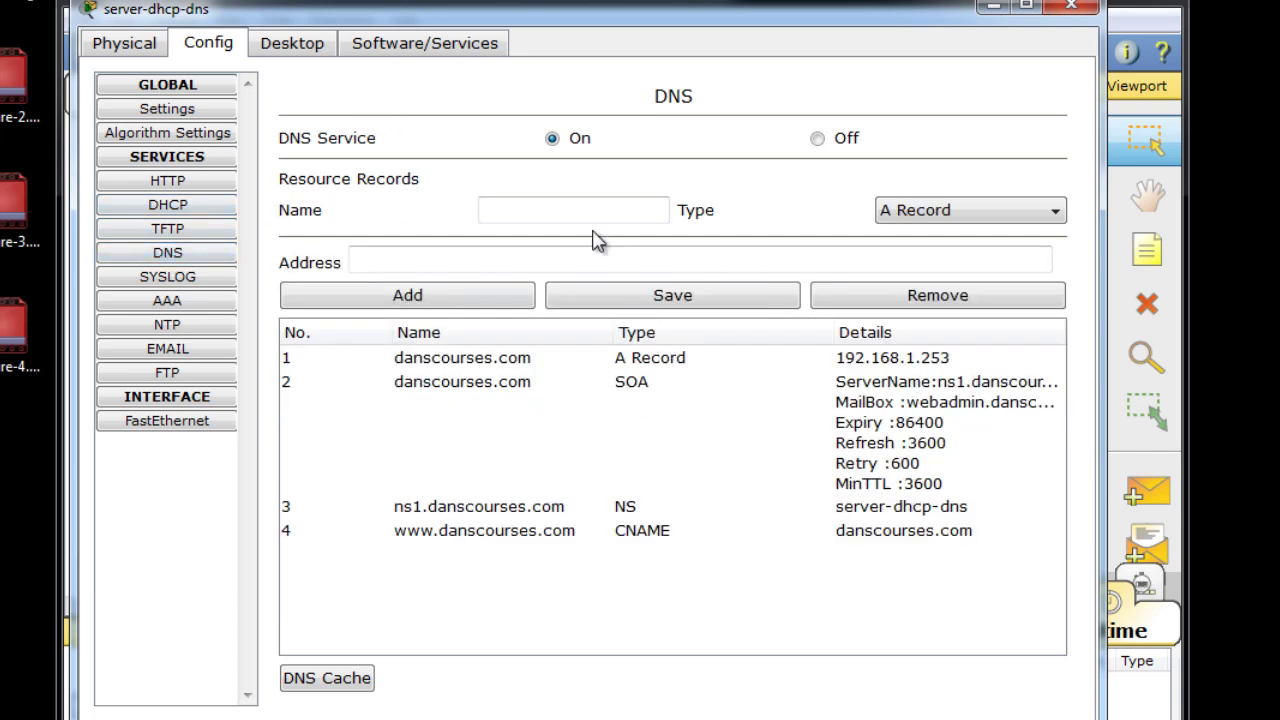
pyautogui.click(523, 215)
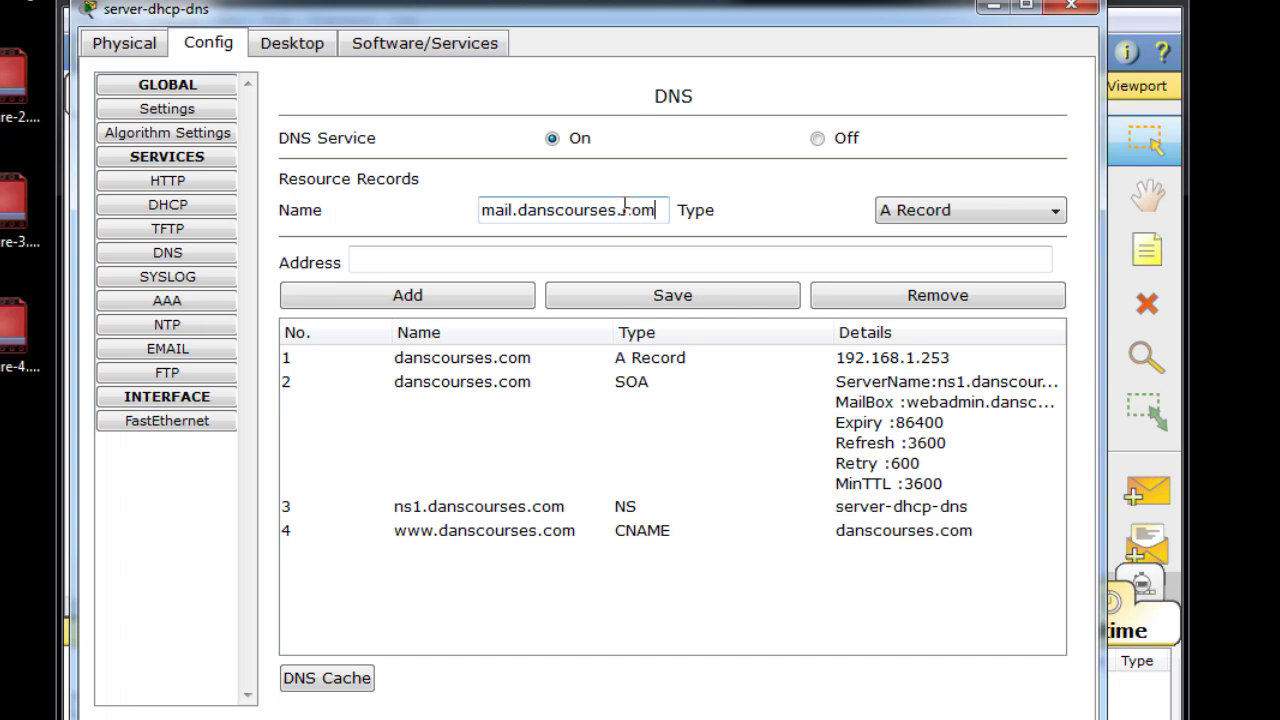
pyautogui.click(411, 256)
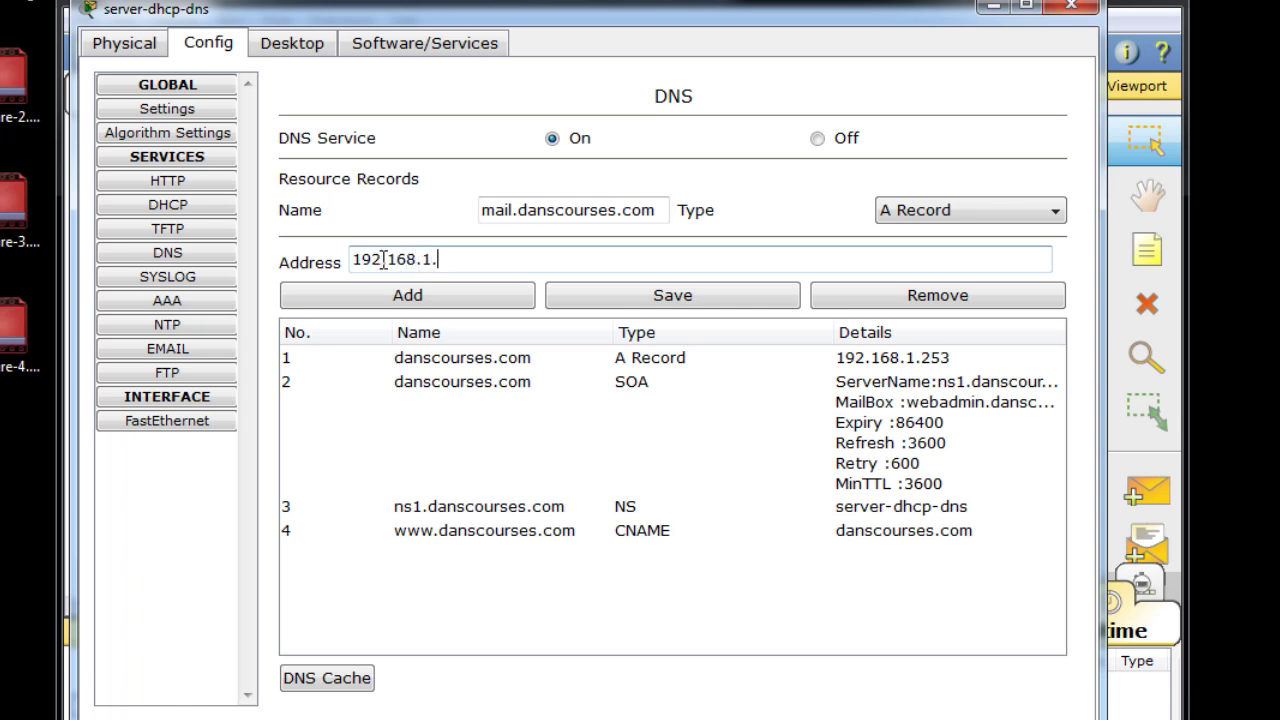
pyautogui.click(436, 302)
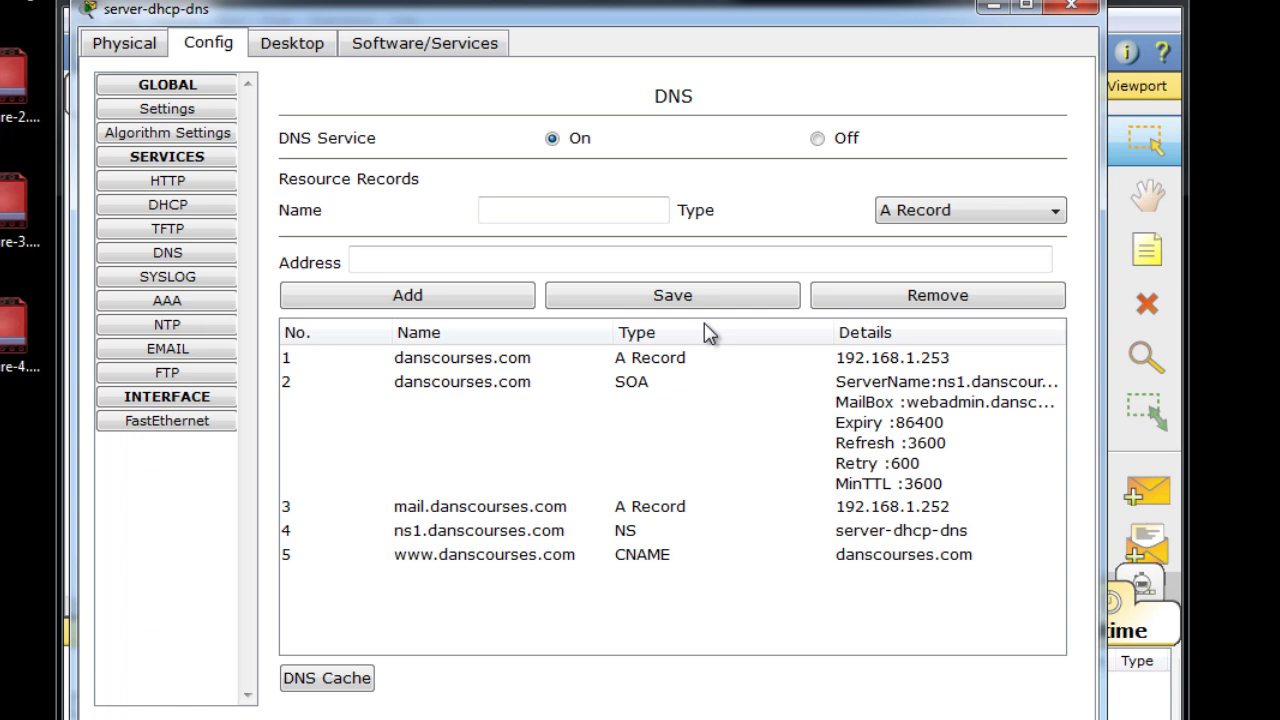
pyautogui.click(675, 302)
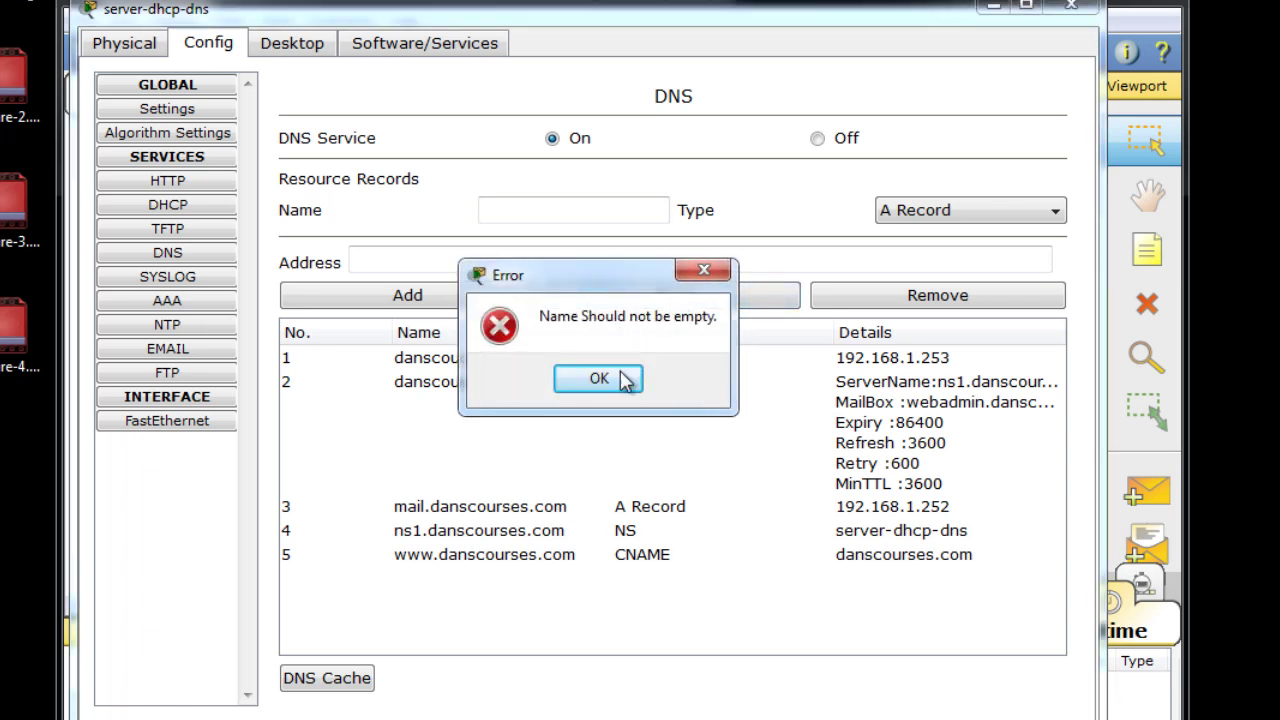
pyautogui.click(599, 379)
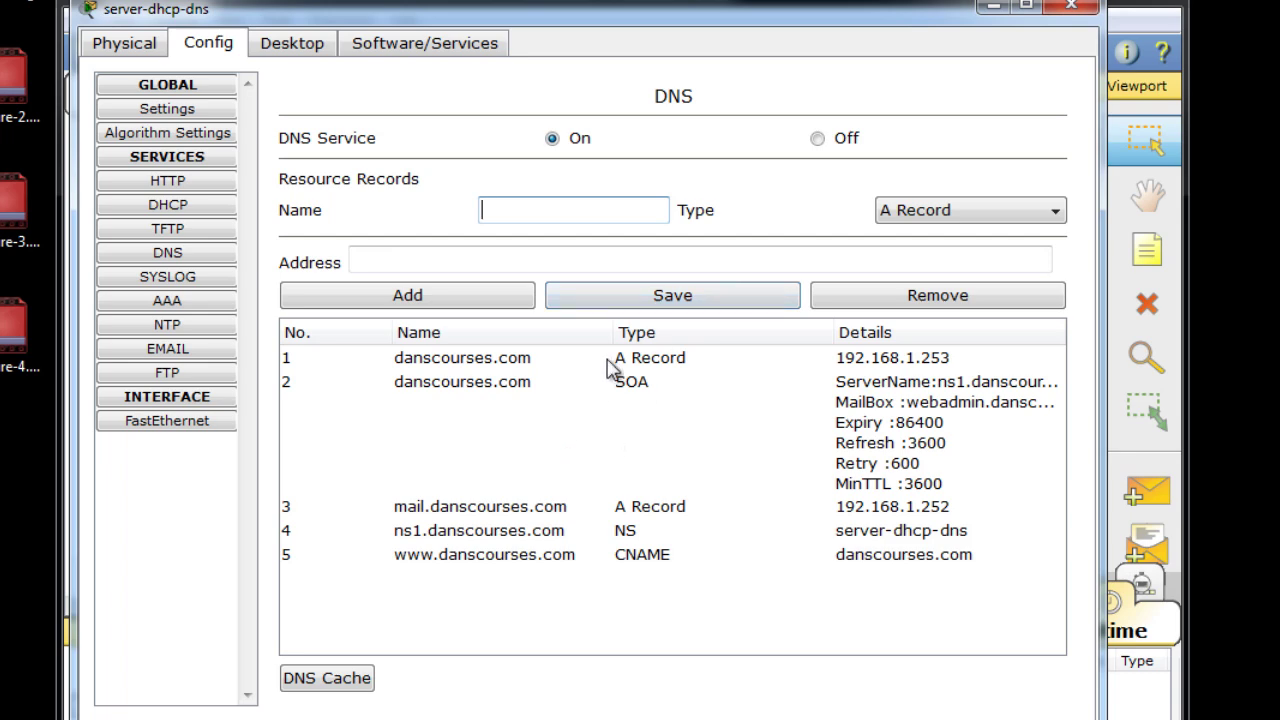
pyautogui.click(471, 385)
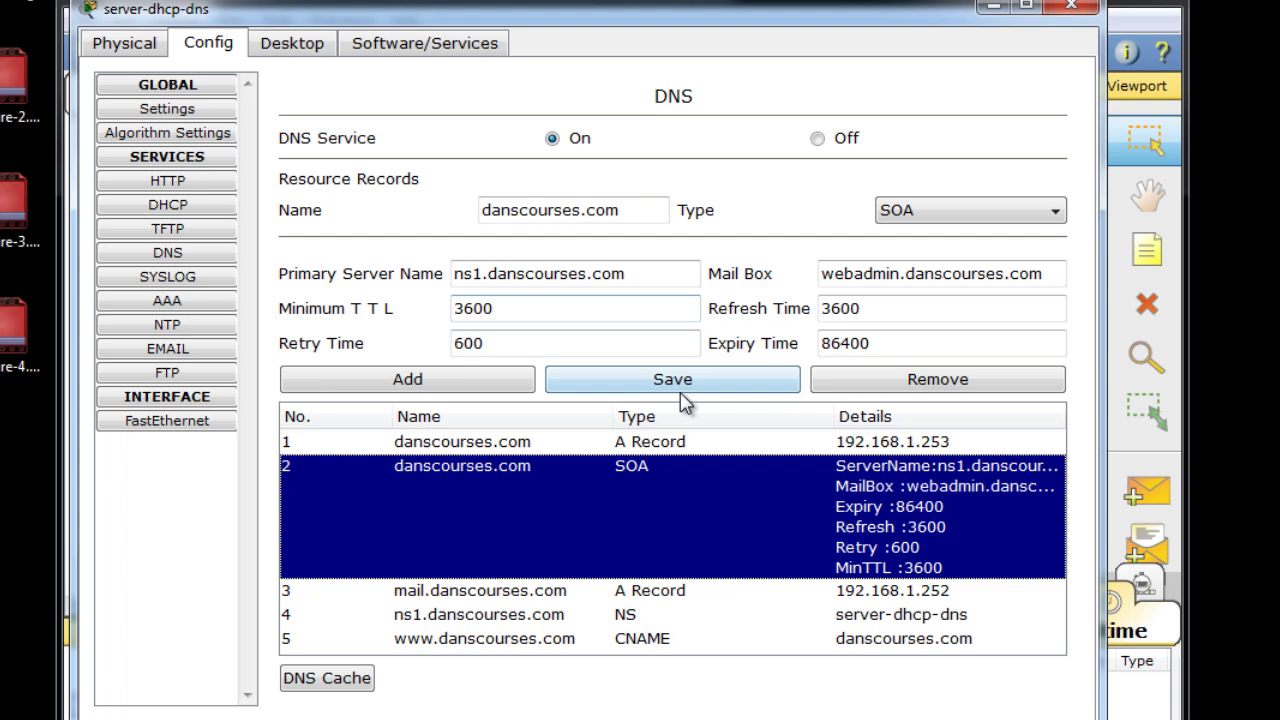
pyautogui.click(514, 642)
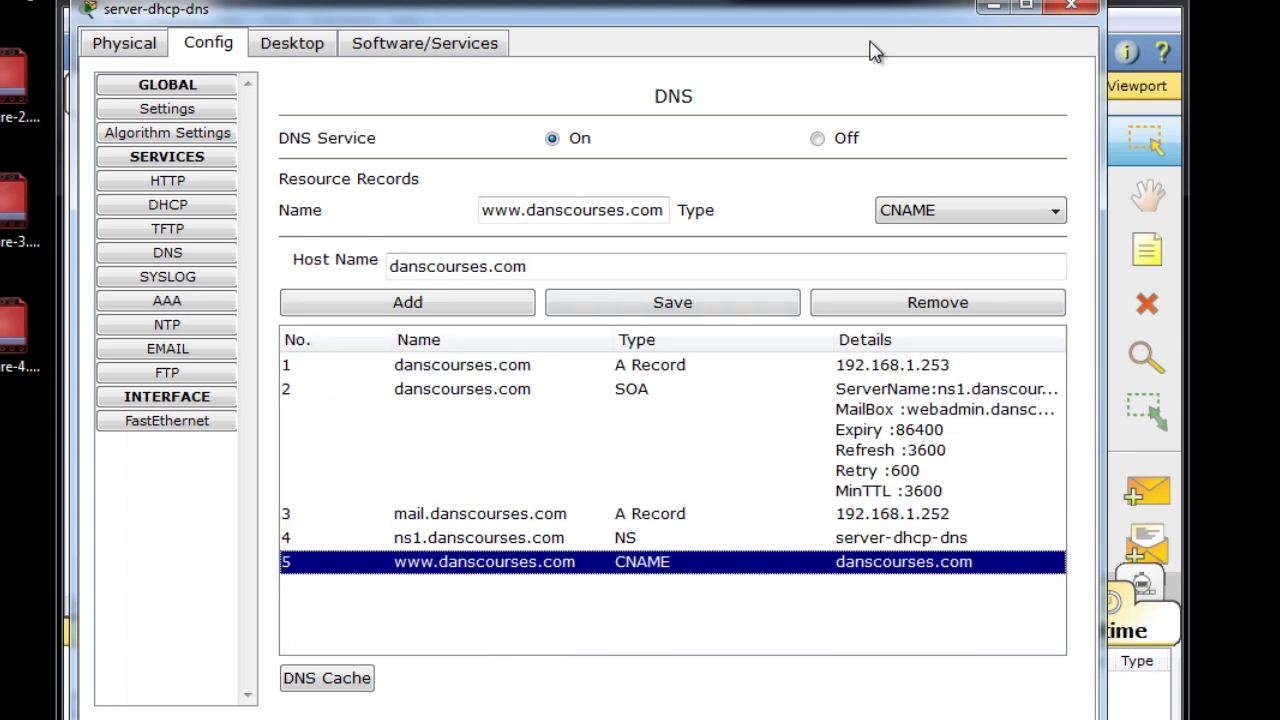
# Check that server-dhcp-dns's DNS cache is empty, then close the server window.
pyautogui.click(337, 681)
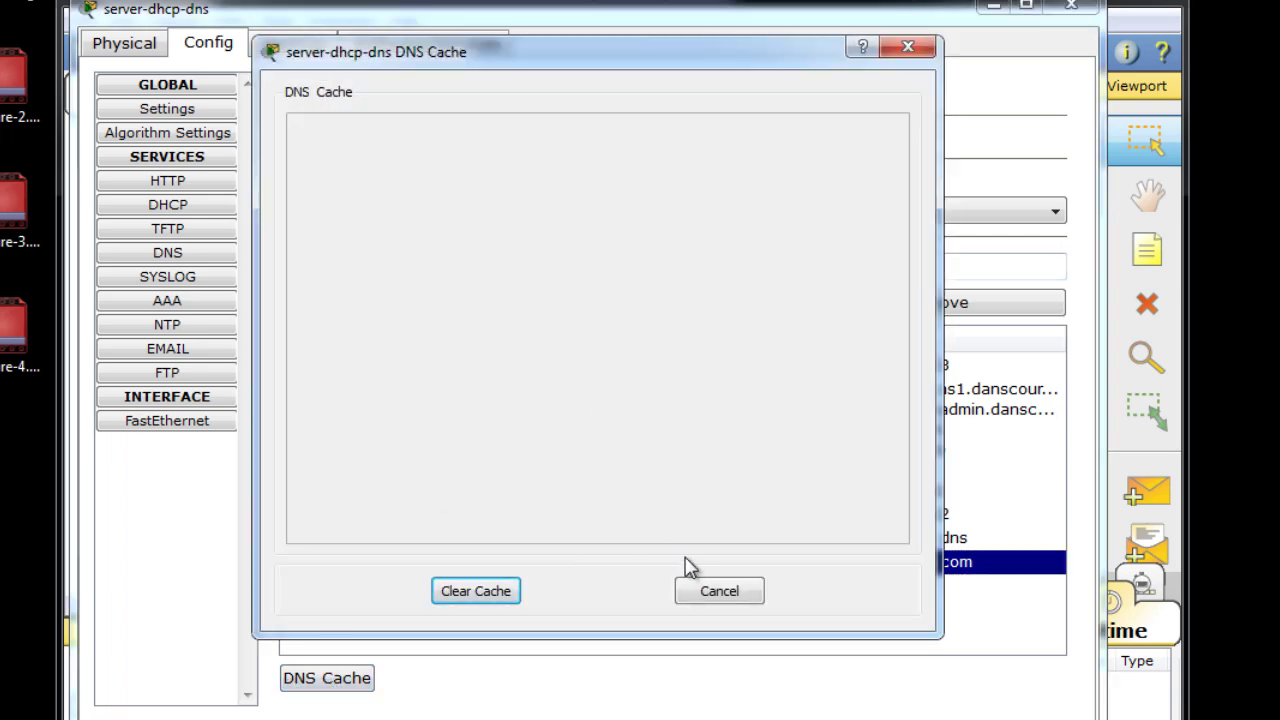
pyautogui.click(908, 49)
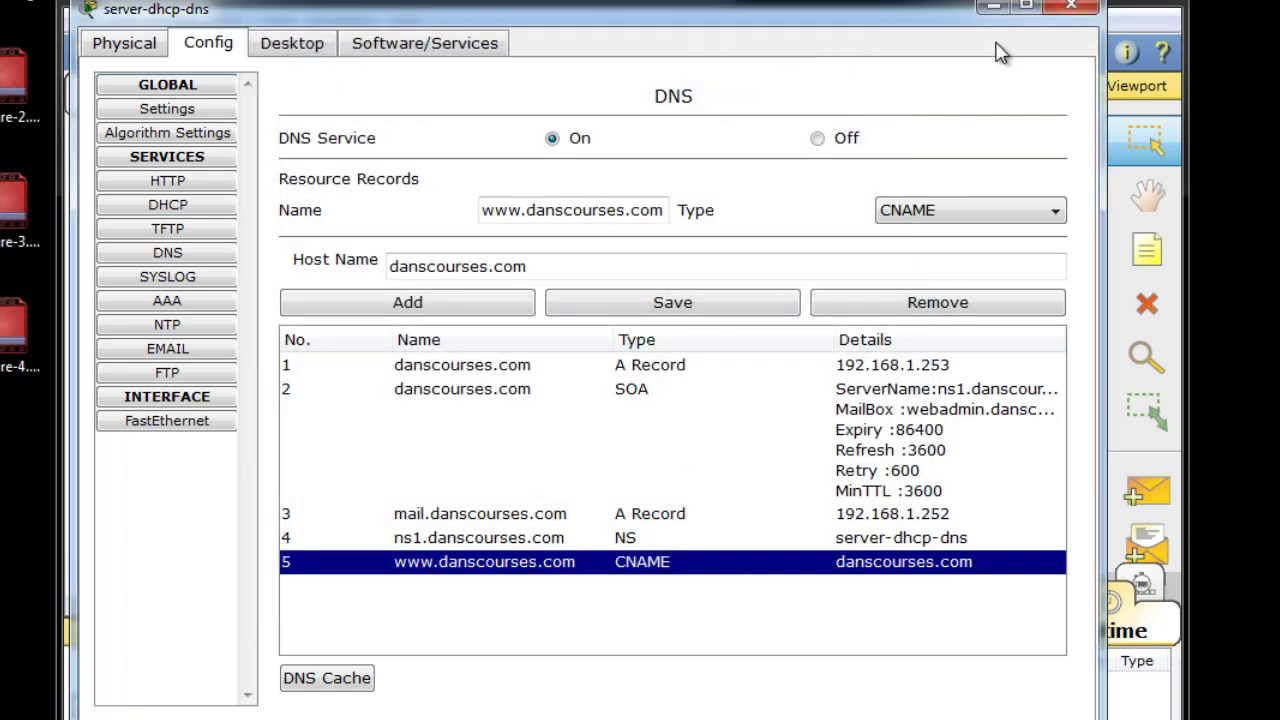
pyautogui.moveTo(895, 15); pyautogui.dragTo(908, 8)
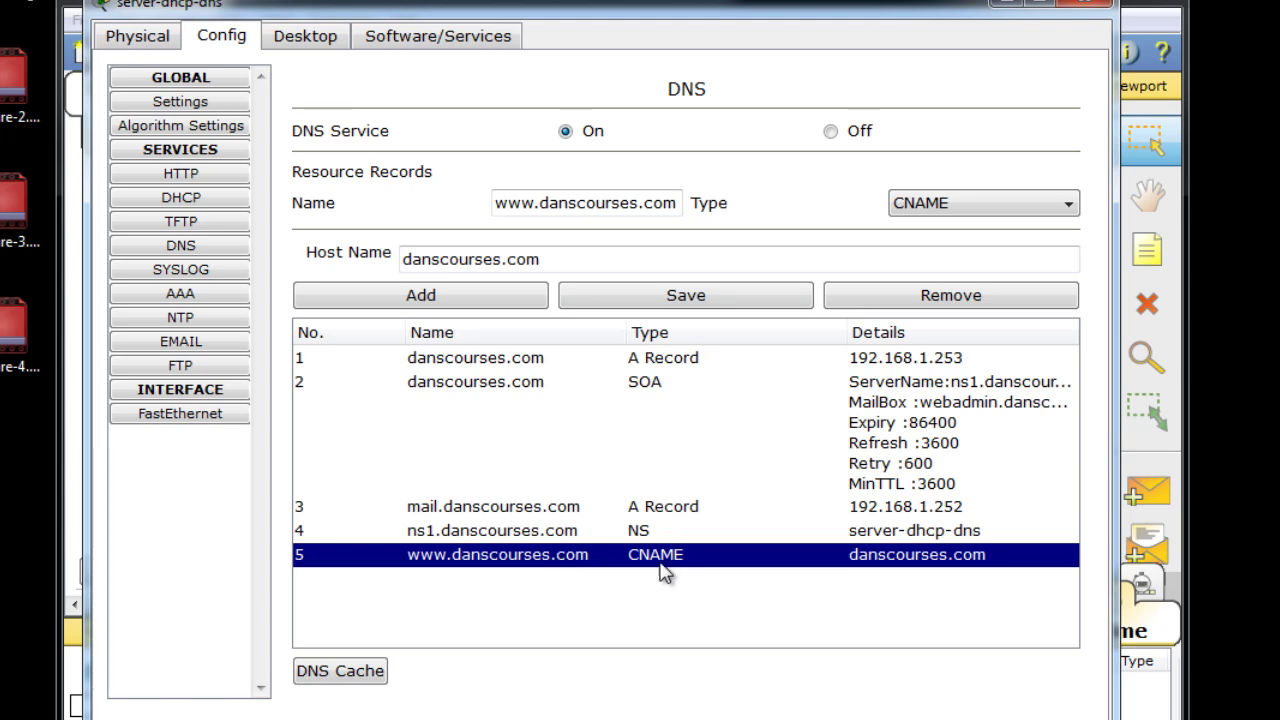
pyautogui.click(1102, 9)
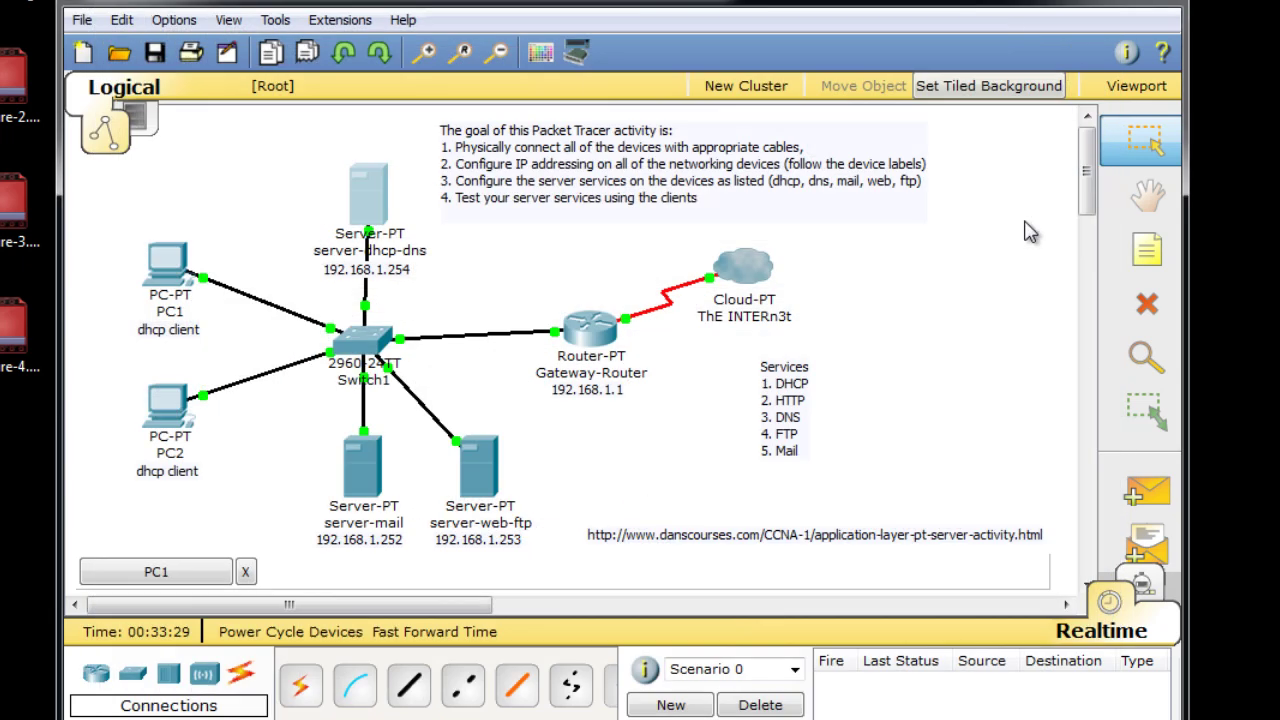
# Open PC1's E Mail settings after closing its leftover Command Prompt session.
pyautogui.click(176, 266)
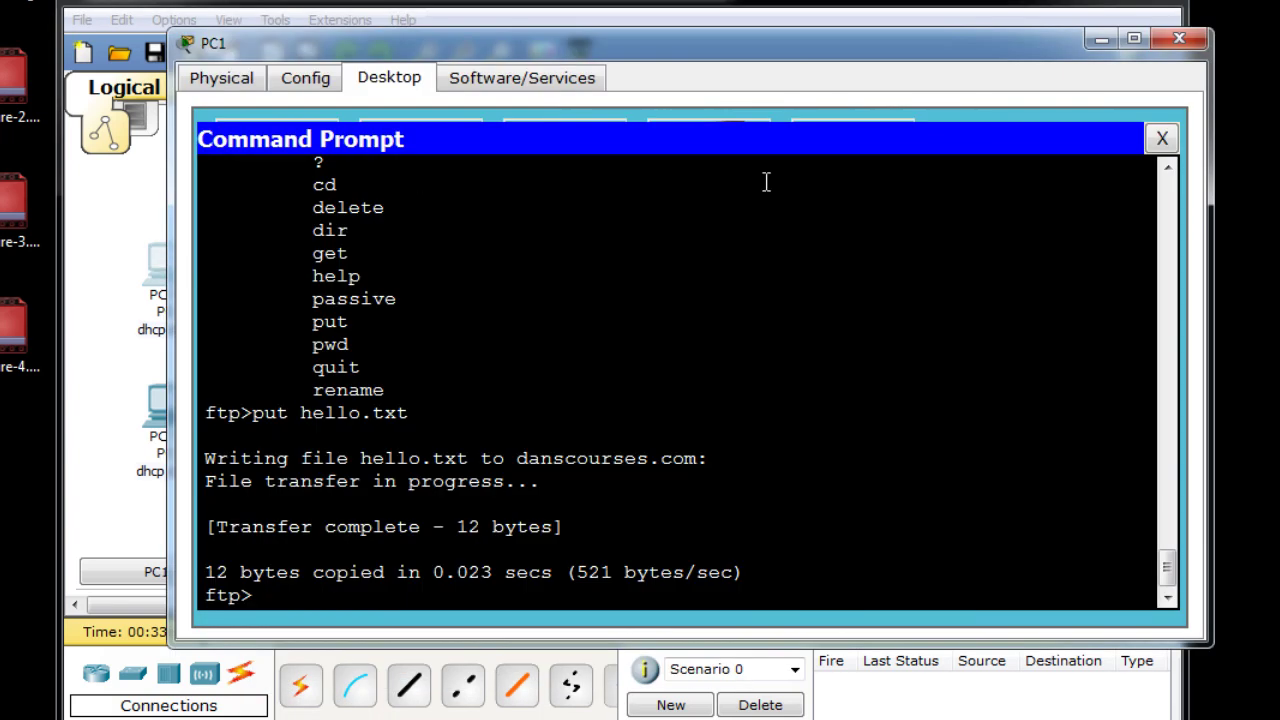
pyautogui.click(1162, 139)
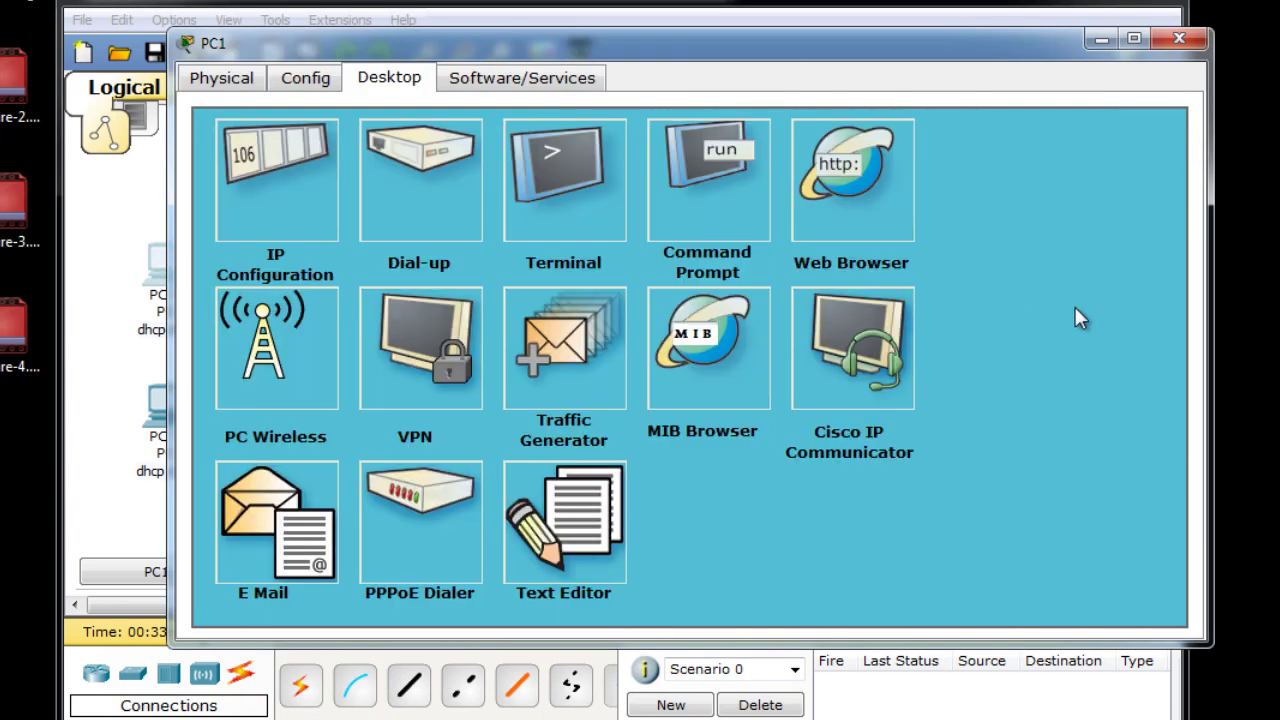
pyautogui.moveTo(670, 55); pyautogui.dragTo(727, 50)
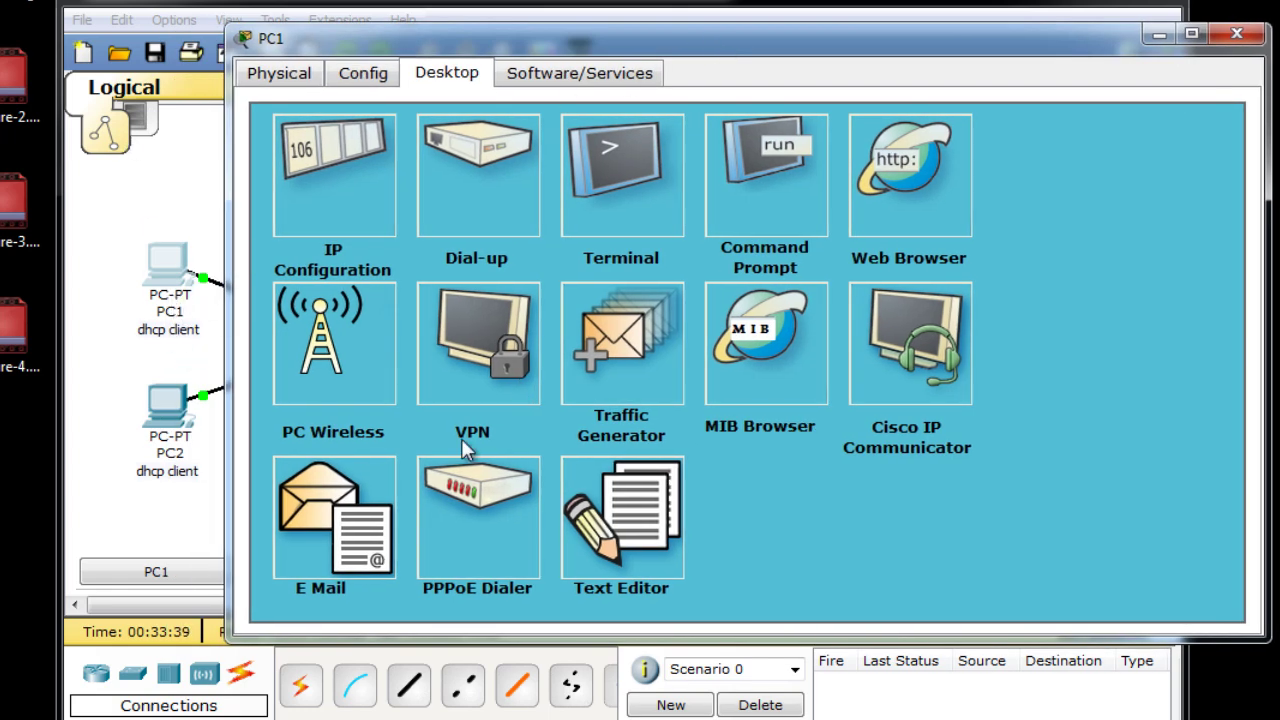
pyautogui.click(292, 522)
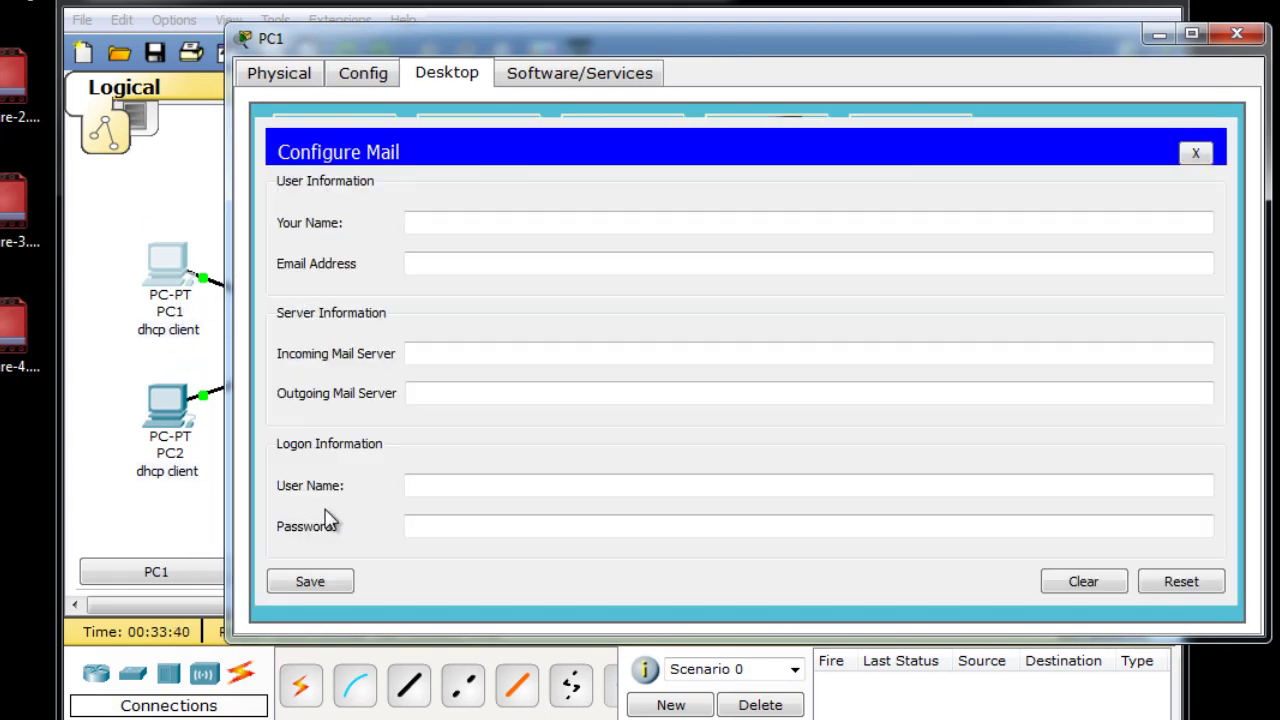
# Enter the user's name and e-mail address, with mail.danscourses.com as incoming and outgoing server.
pyautogui.click(439, 223)
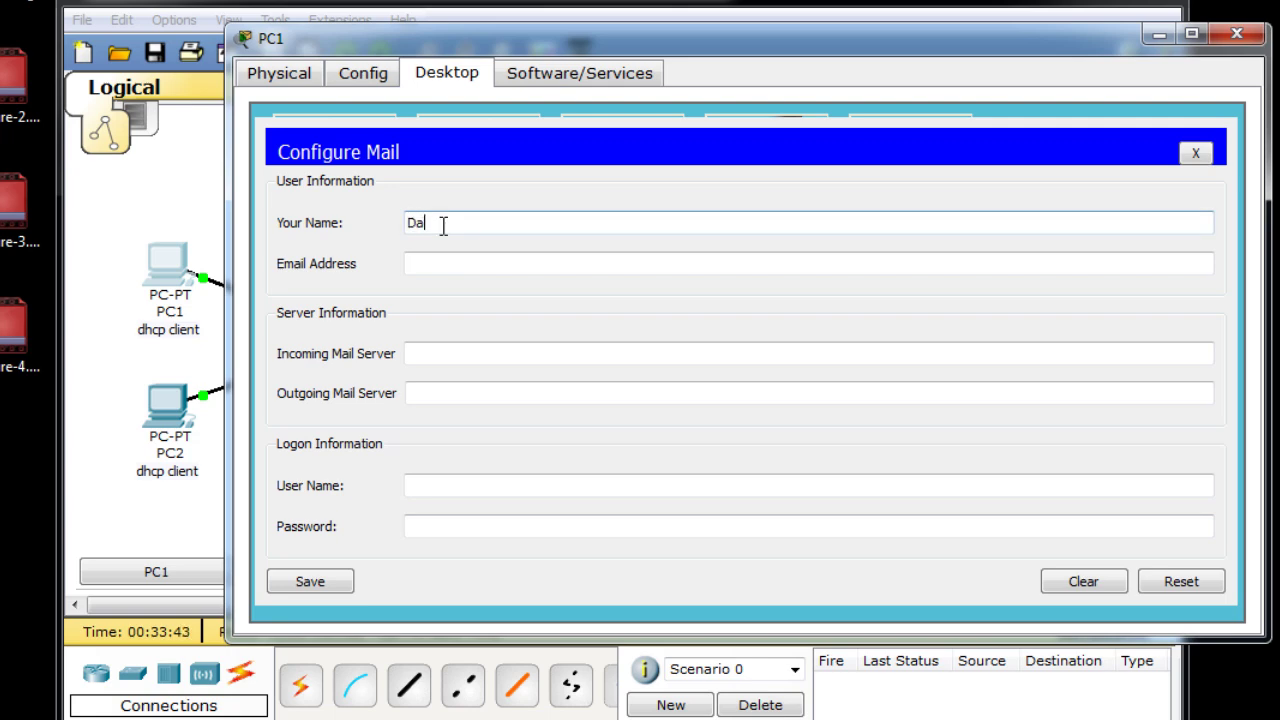
pyautogui.click(439, 265)
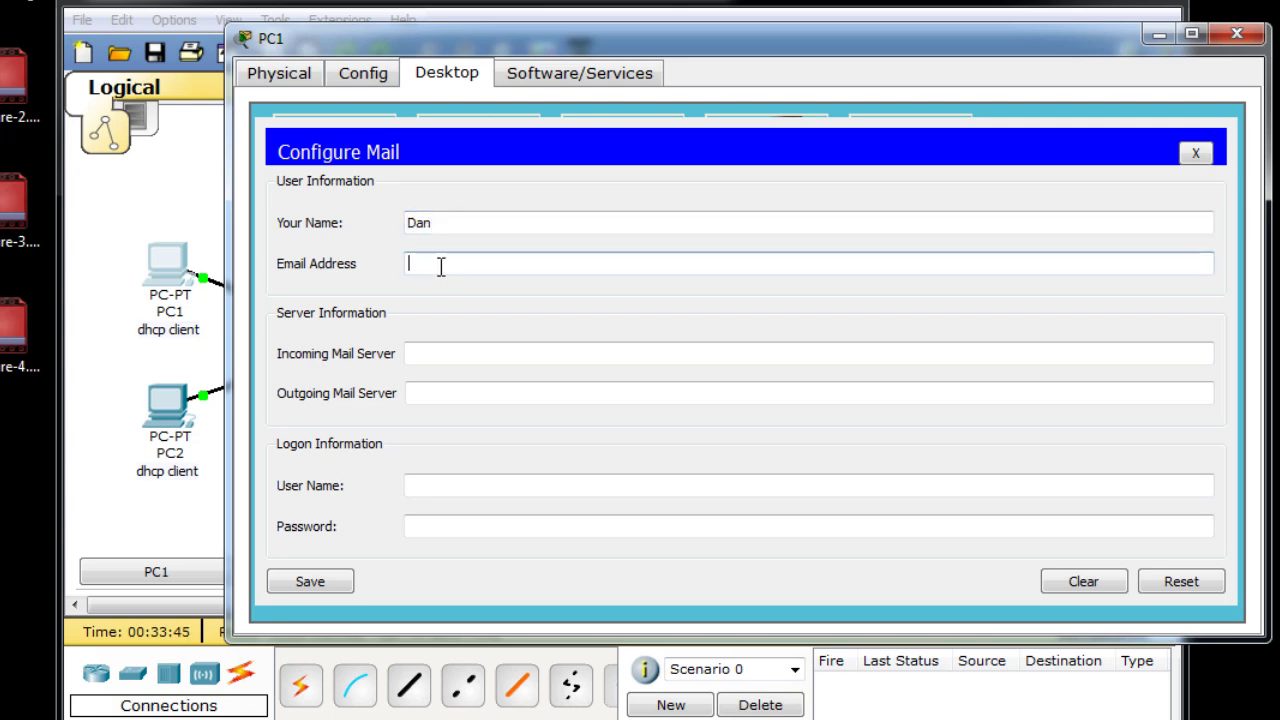
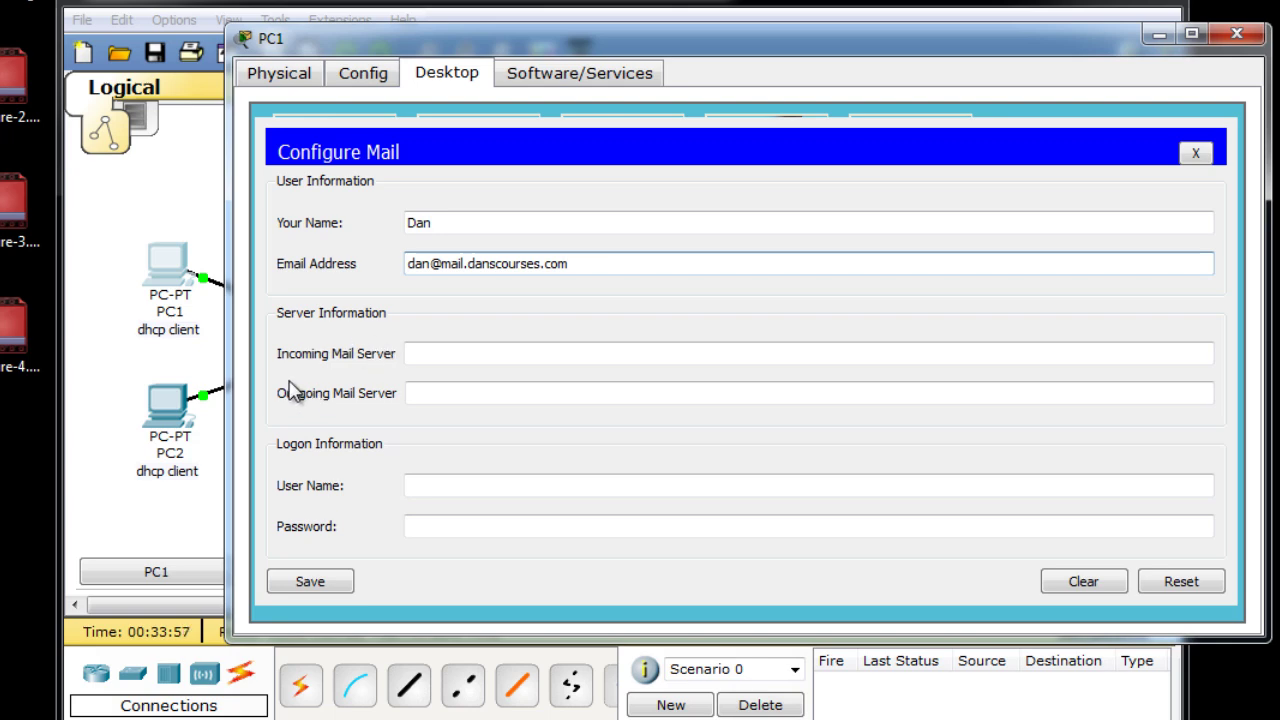
pyautogui.click(416, 360)
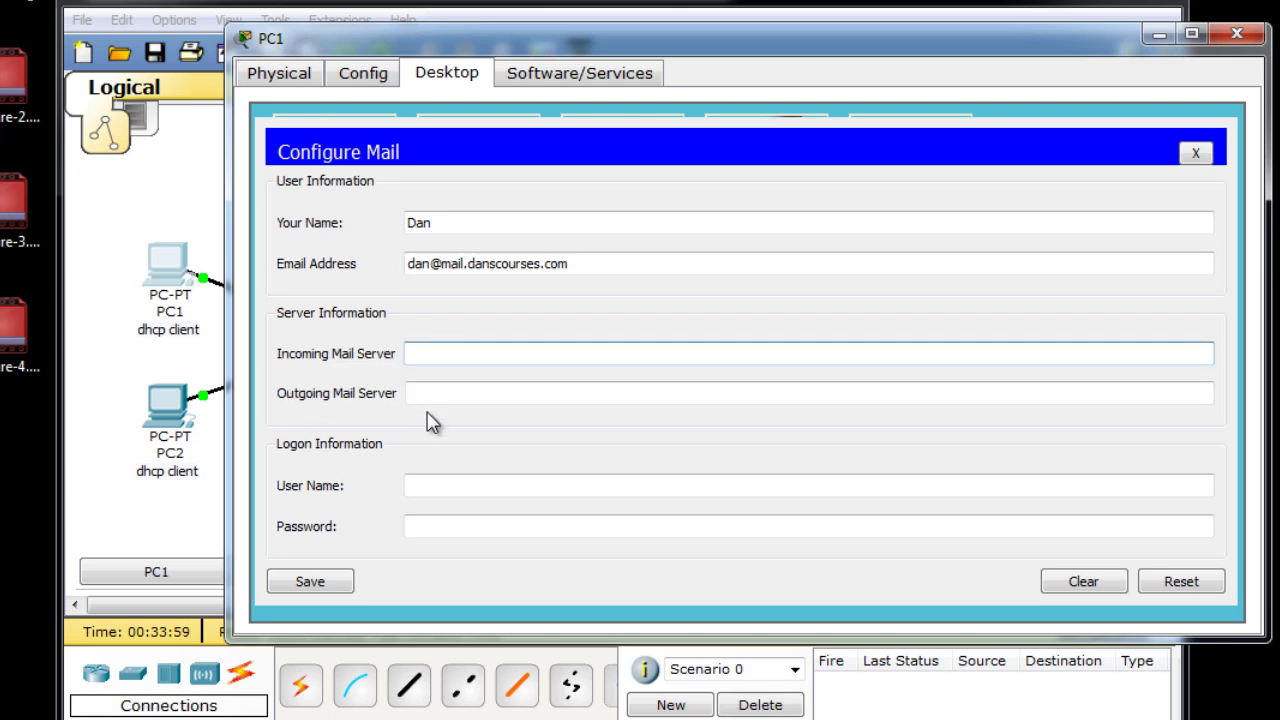
pyautogui.write('mail.danscourses')
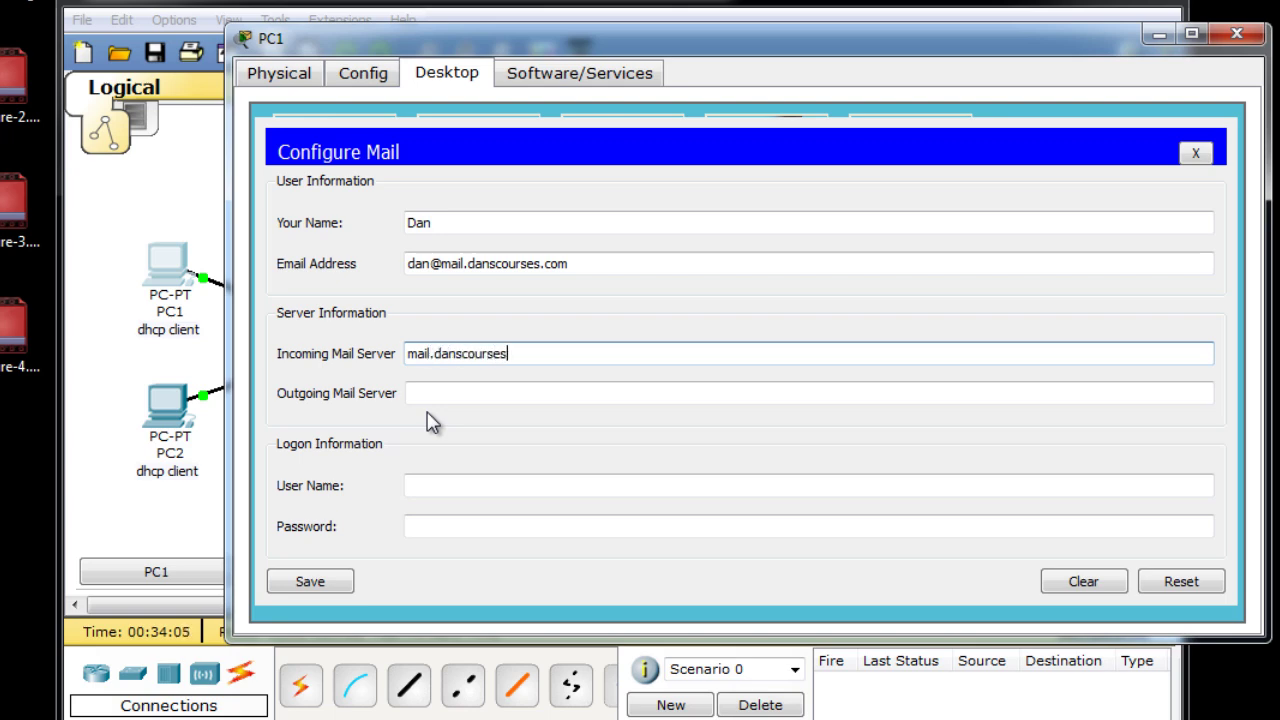
pyautogui.write('.com')
pyautogui.moveTo(549, 357); pyautogui.dragTo(309, 369)
pyautogui.hotkey('ctrl', 'c')
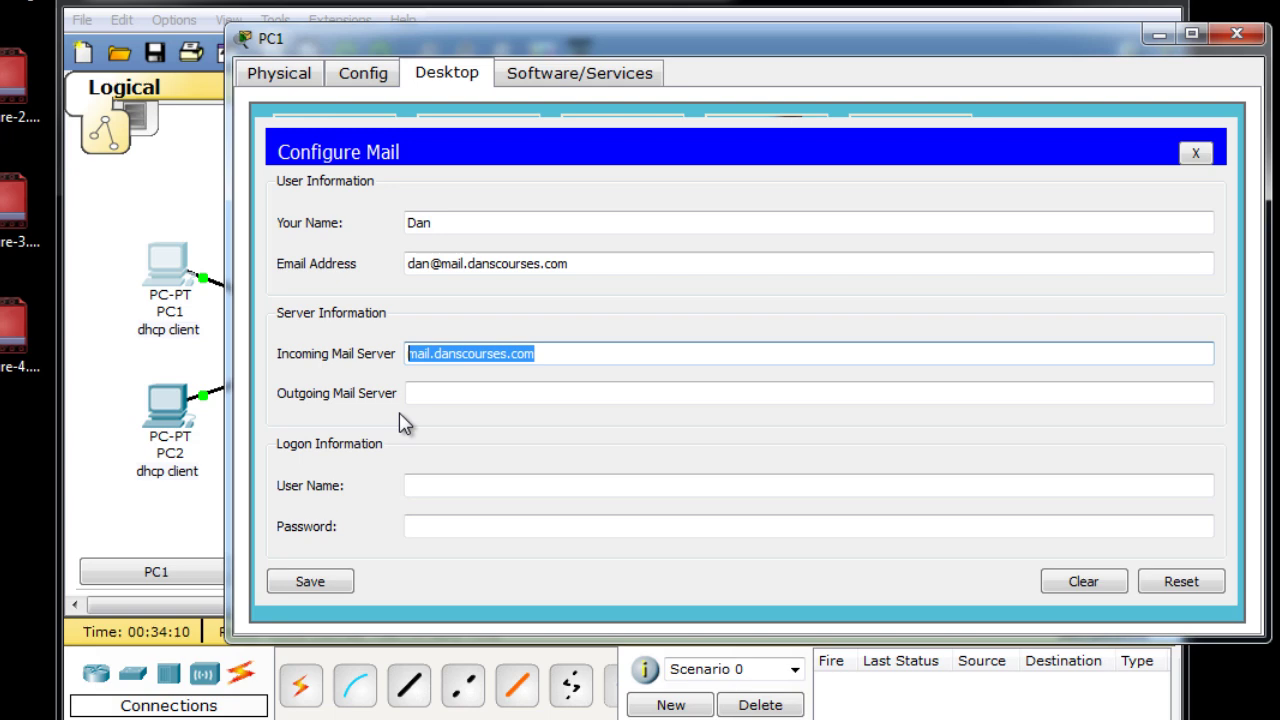
pyautogui.click(417, 393)
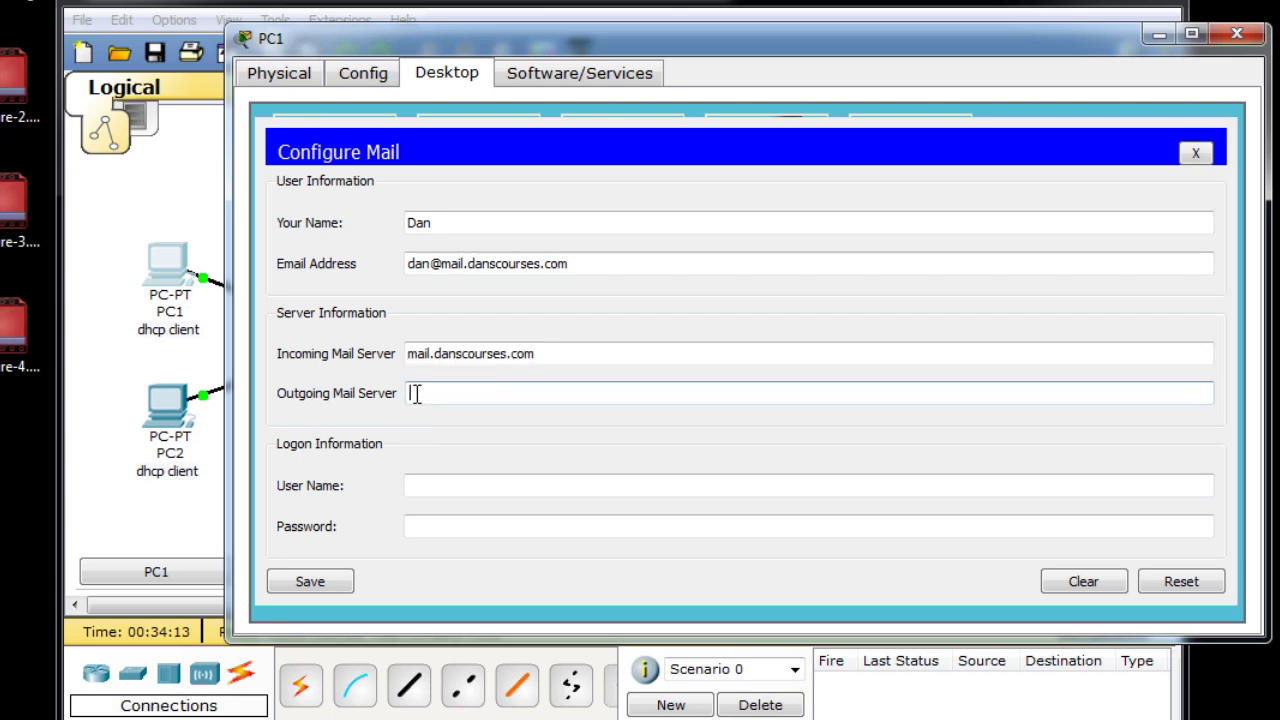
pyautogui.hotkey('ctrl', 'v')
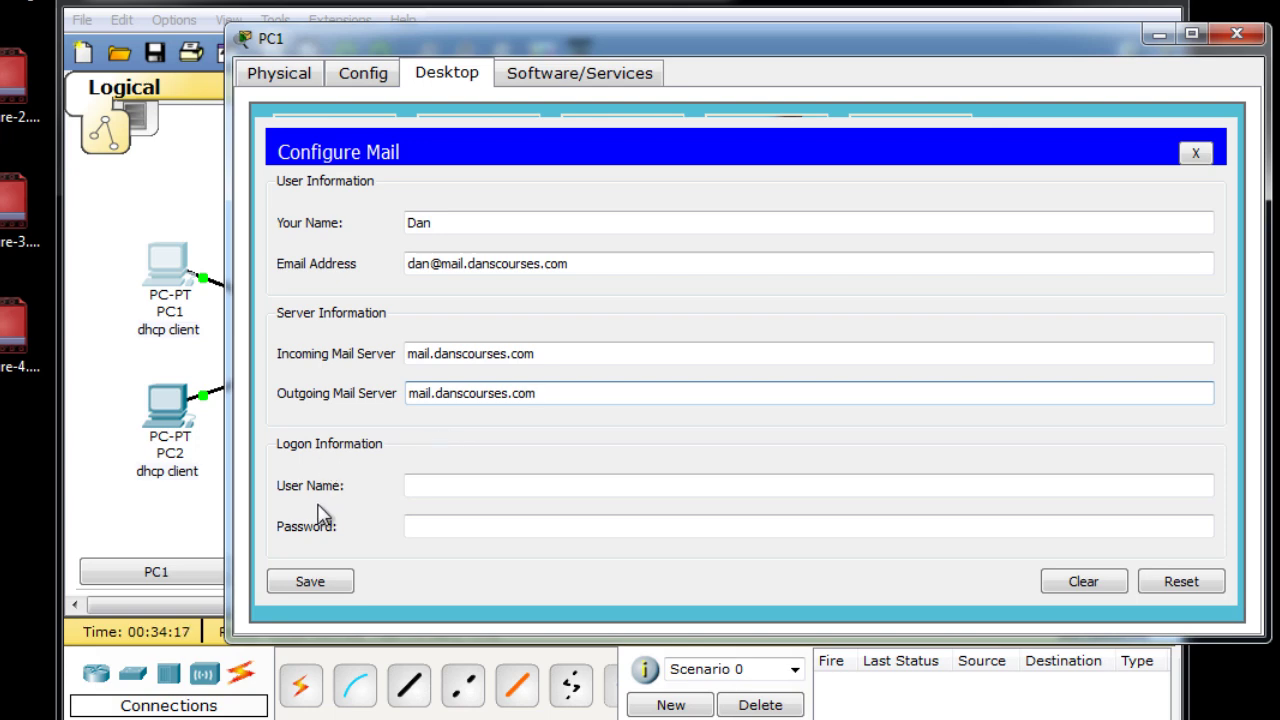
# Enter the account's login user name and password, then save the mail settings.
pyautogui.click(418, 485)
pyautogui.write('dan')
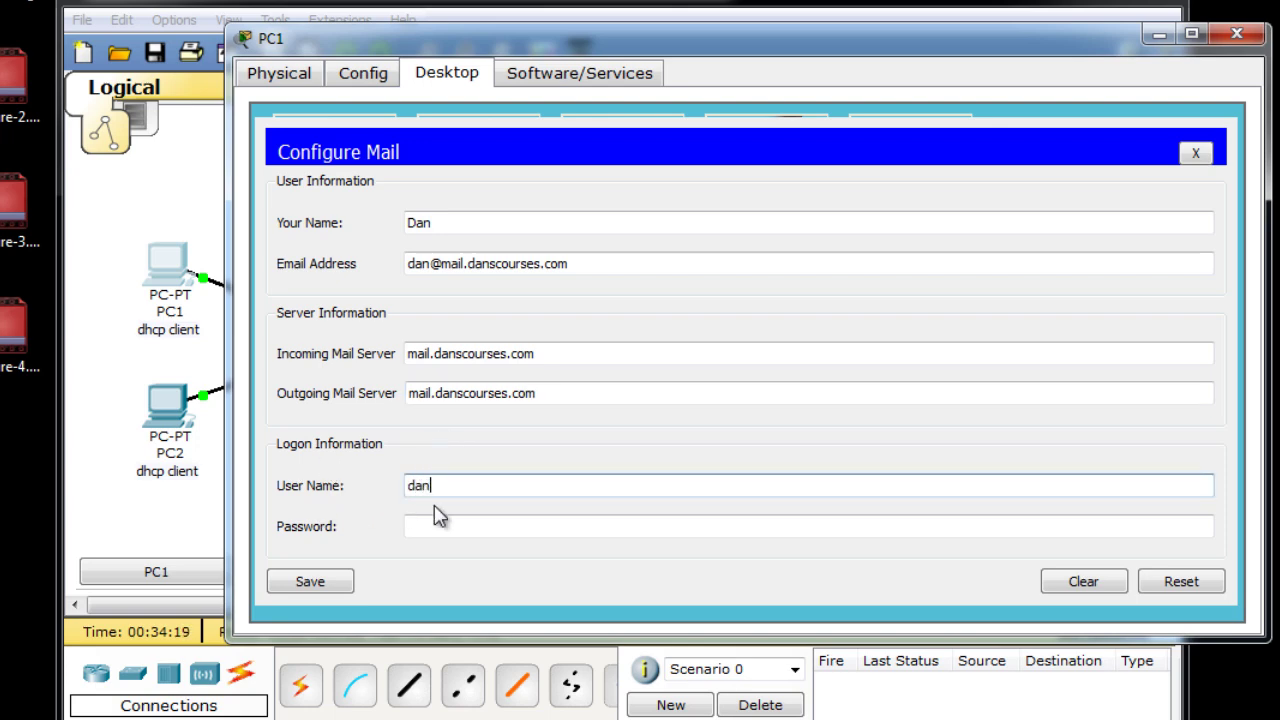
pyautogui.click(443, 528)
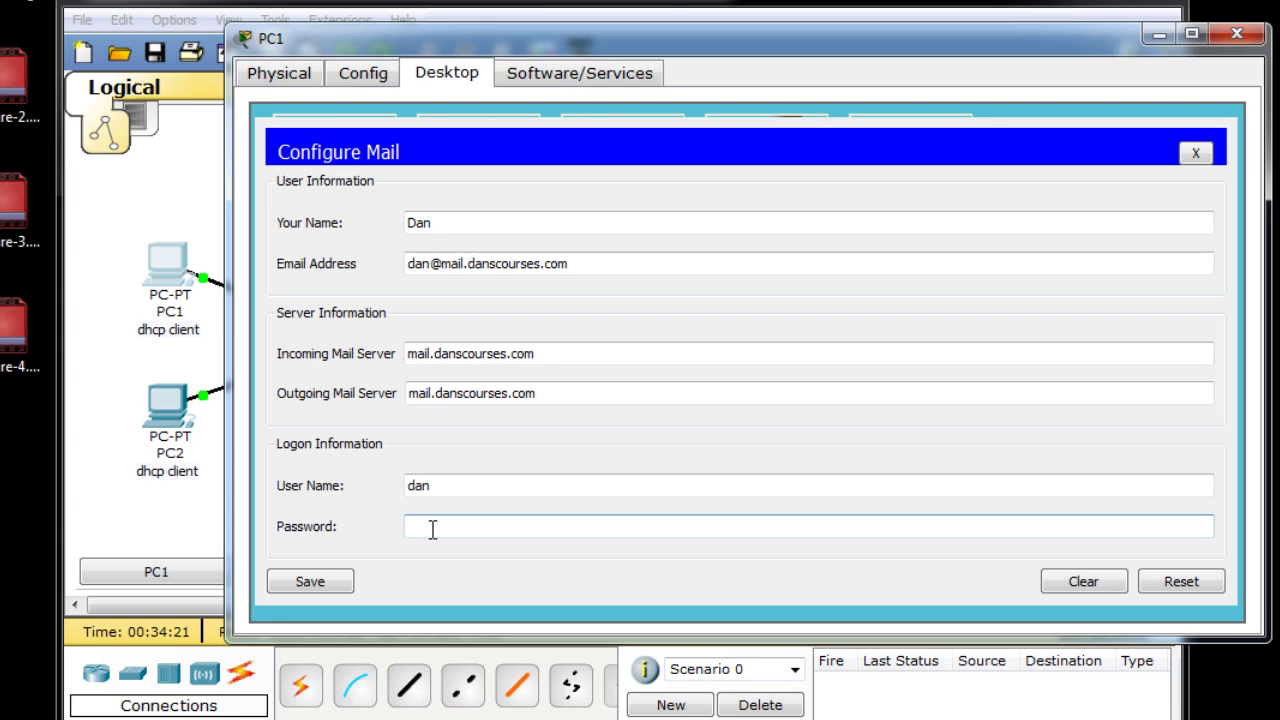
pyautogui.write('dan')
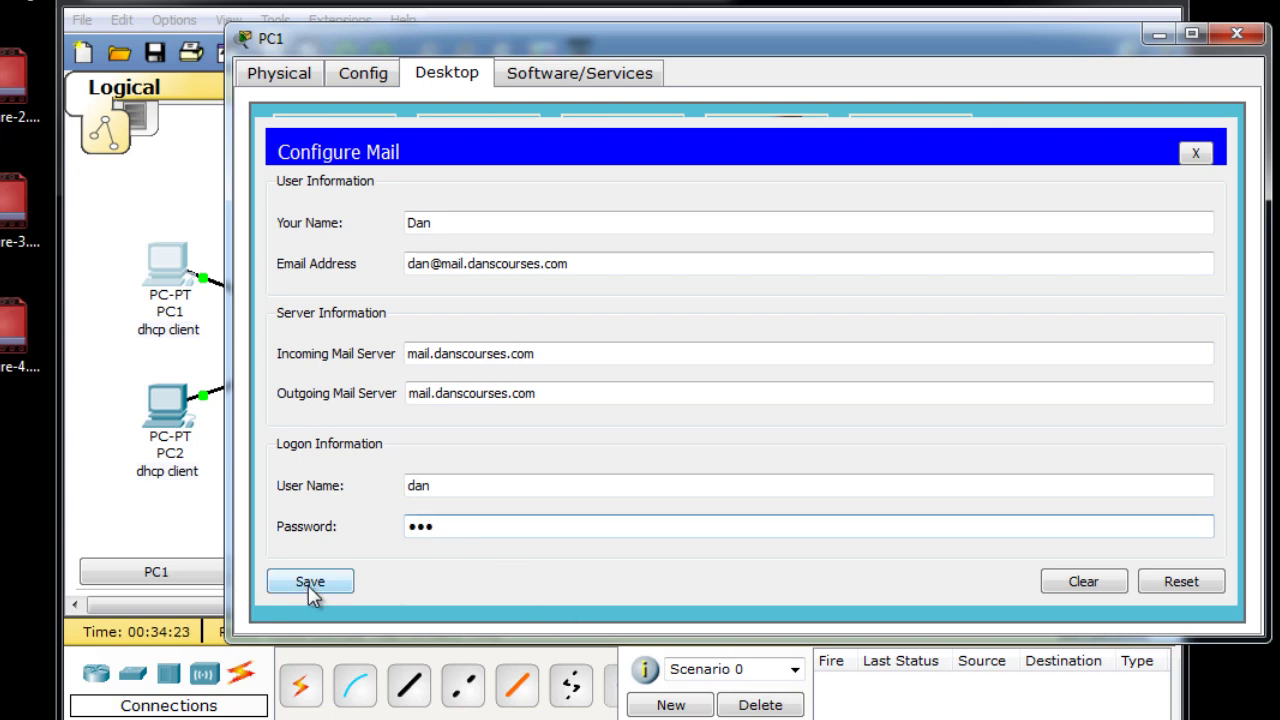
pyautogui.click(309, 582)
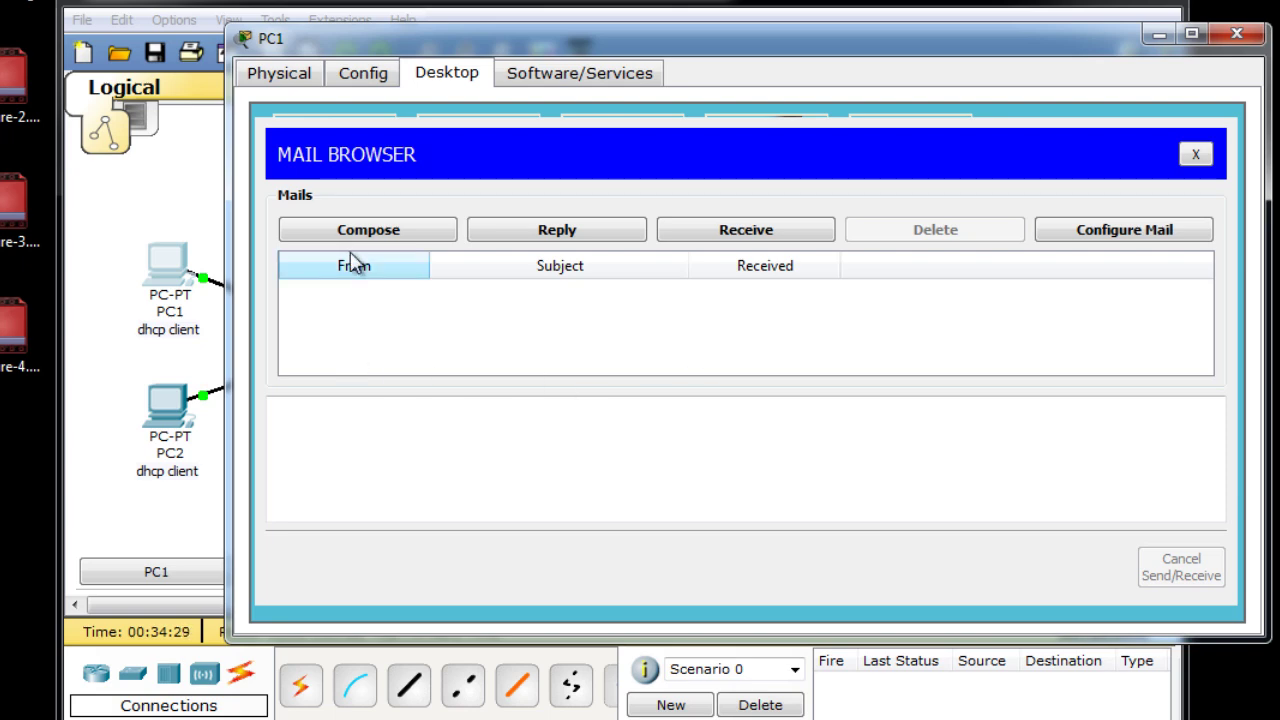
# Compose and send a mail to the user's mail.danscourses.com address: subject 'this is a test', body 'Hello World!'.
pyautogui.click(372, 233)
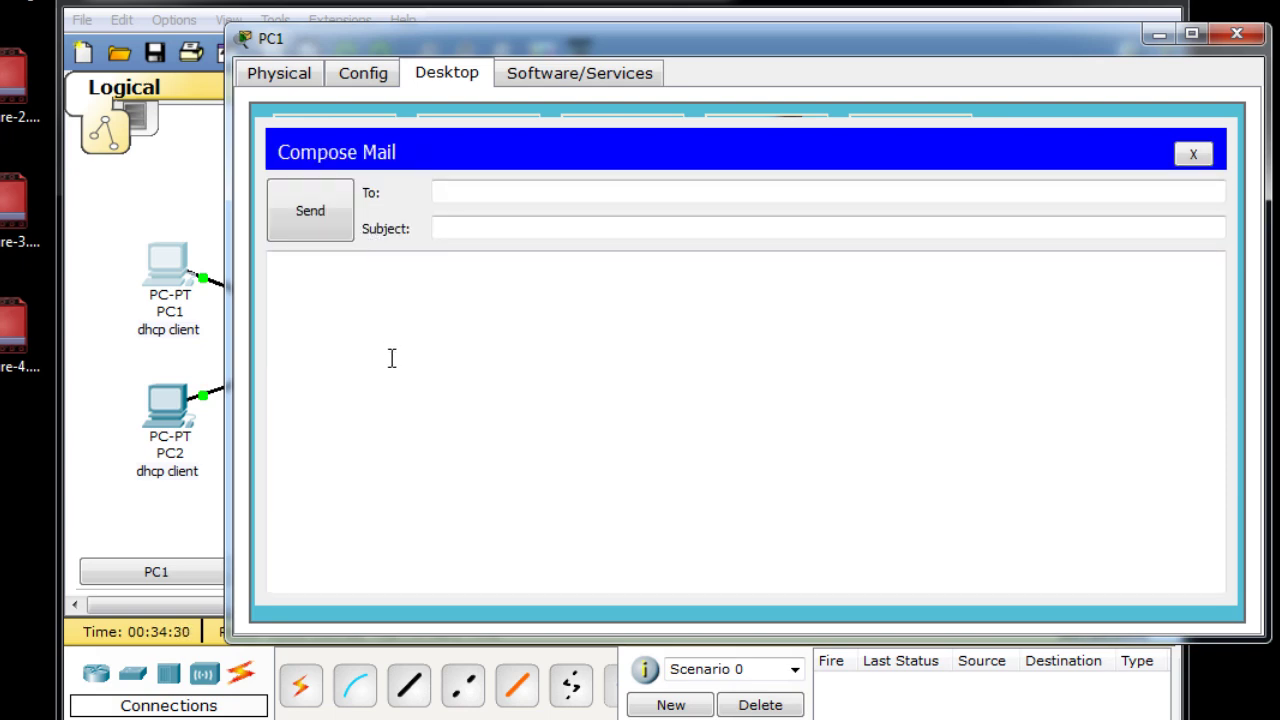
pyautogui.click(452, 191)
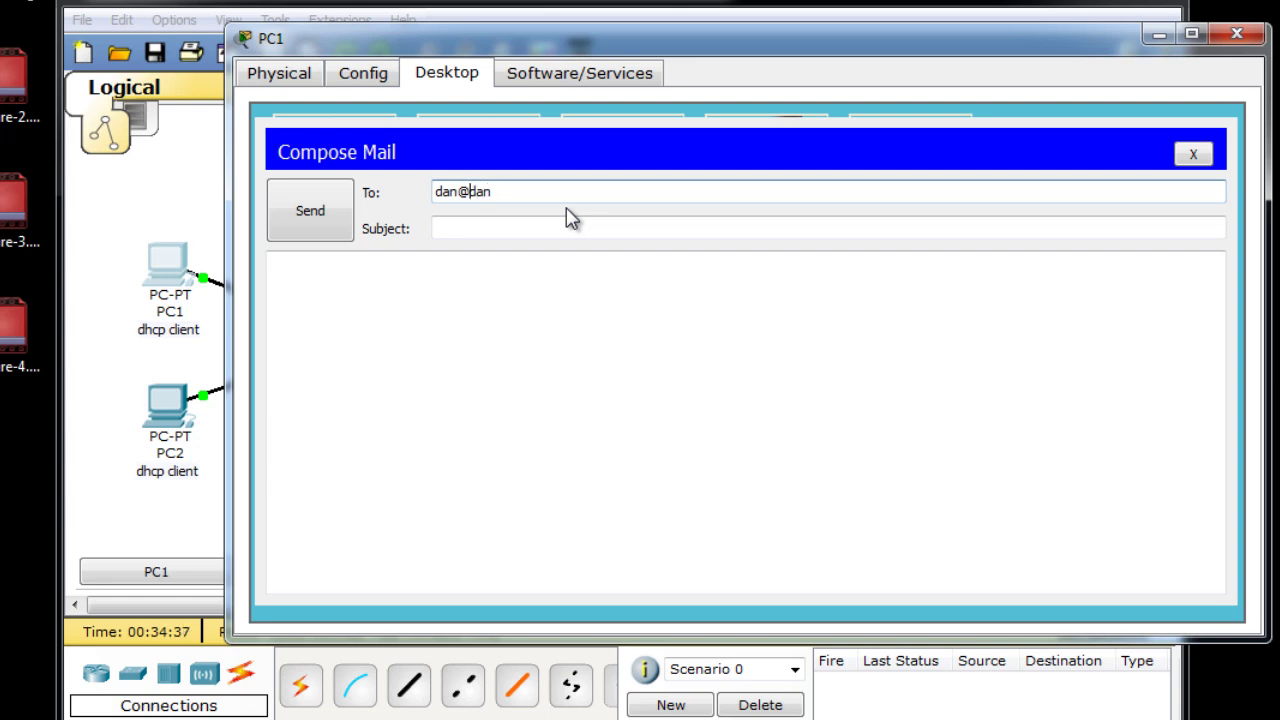
pyautogui.click(485, 226)
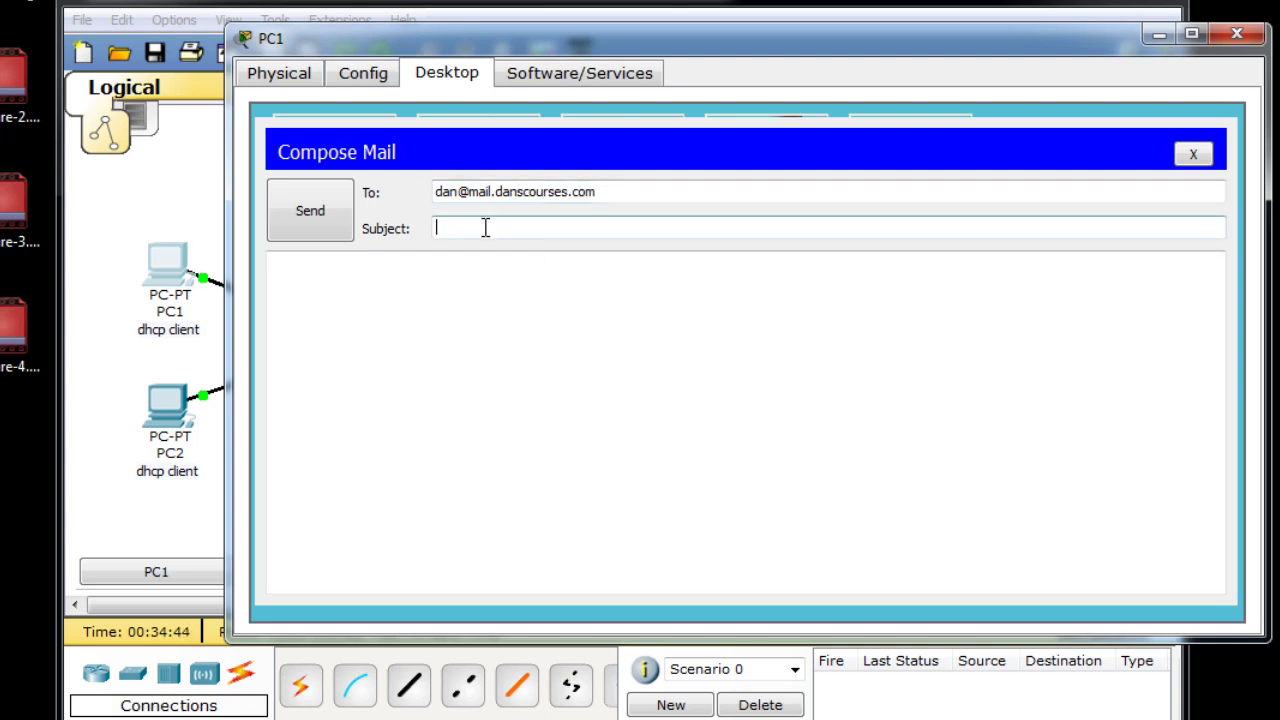
pyautogui.write('this is a test')
pyautogui.click(410, 293)
pyautogui.write('Hello World!')
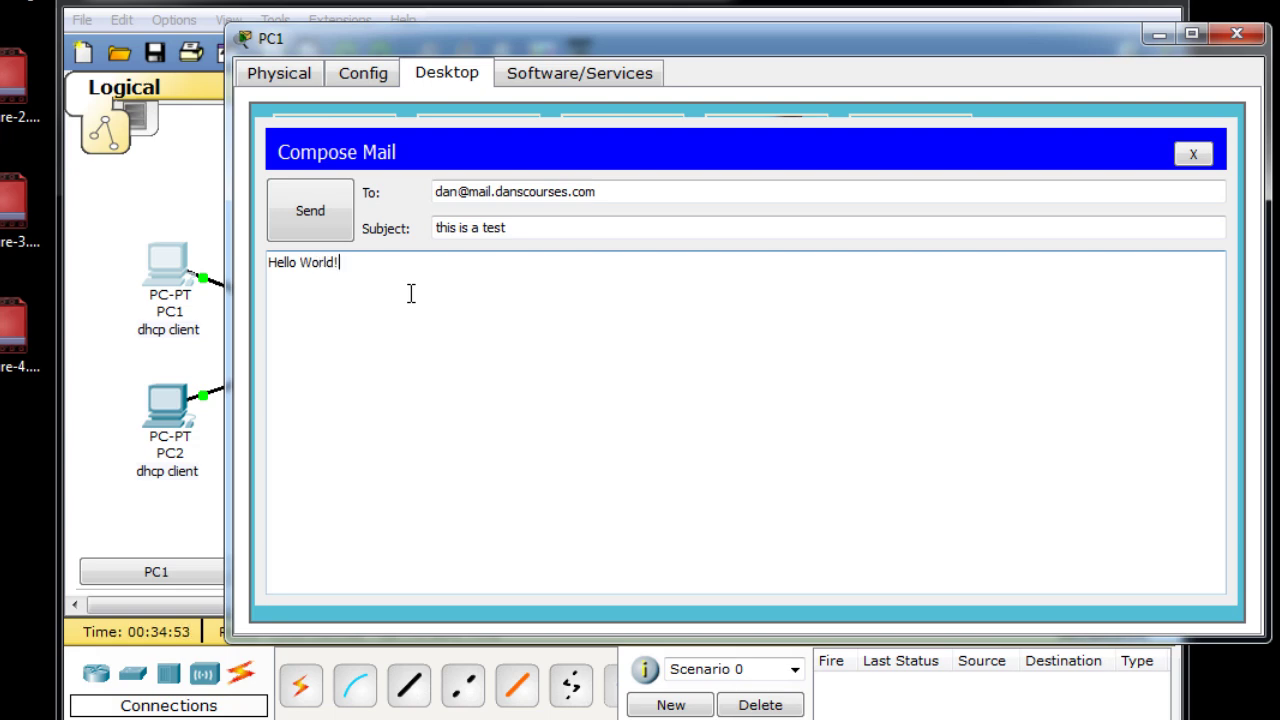
pyautogui.click(313, 215)
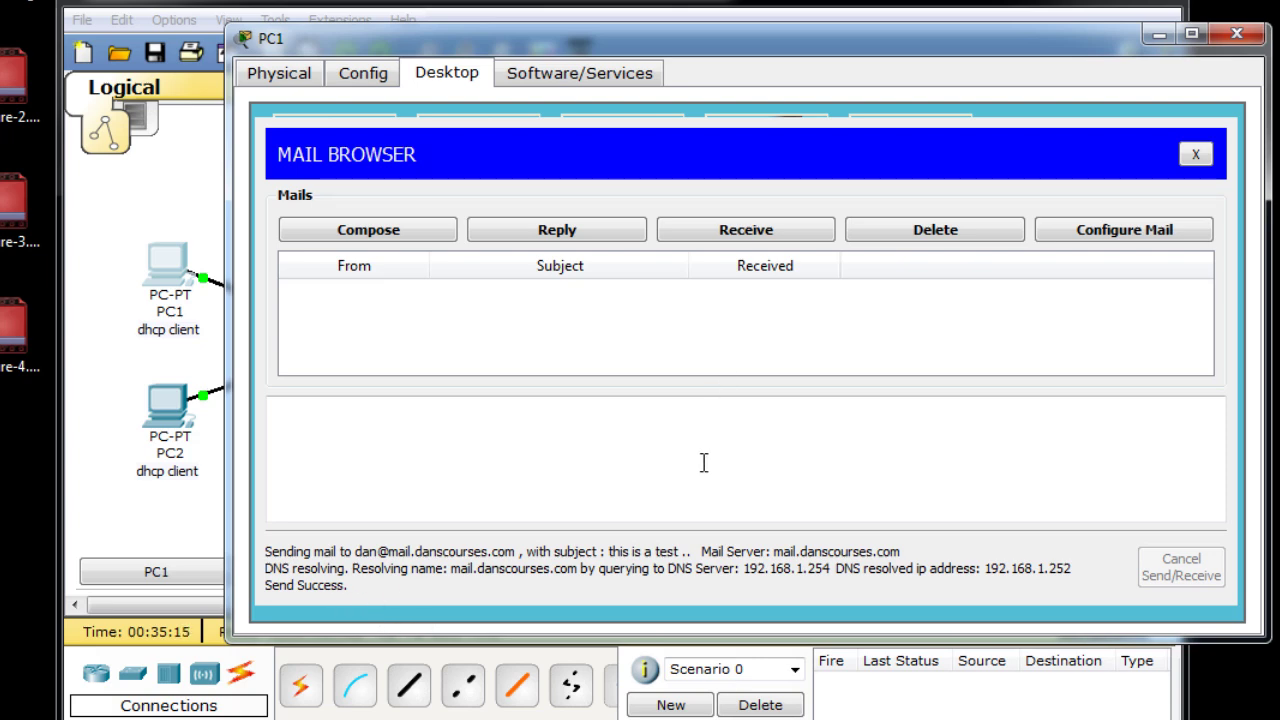
# Receive the 'this is a test' message on PC1 and open its Hello World! body.
pyautogui.click(755, 238)
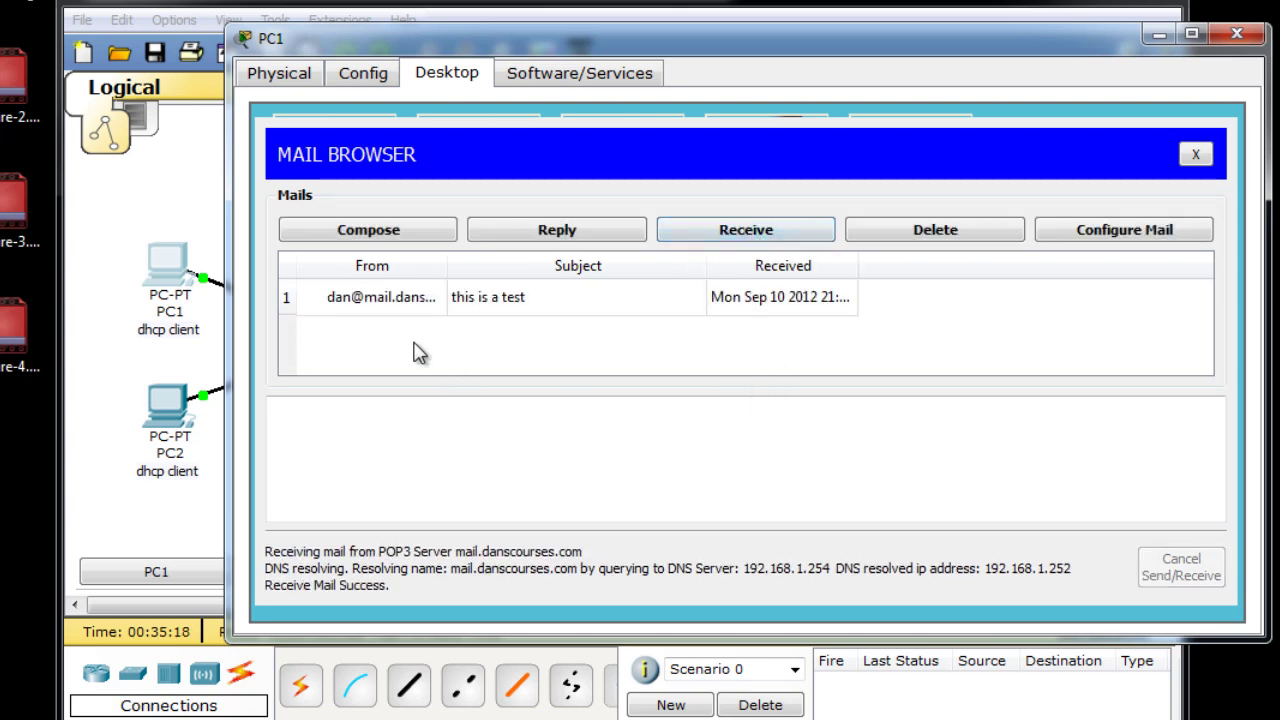
pyautogui.click(514, 298)
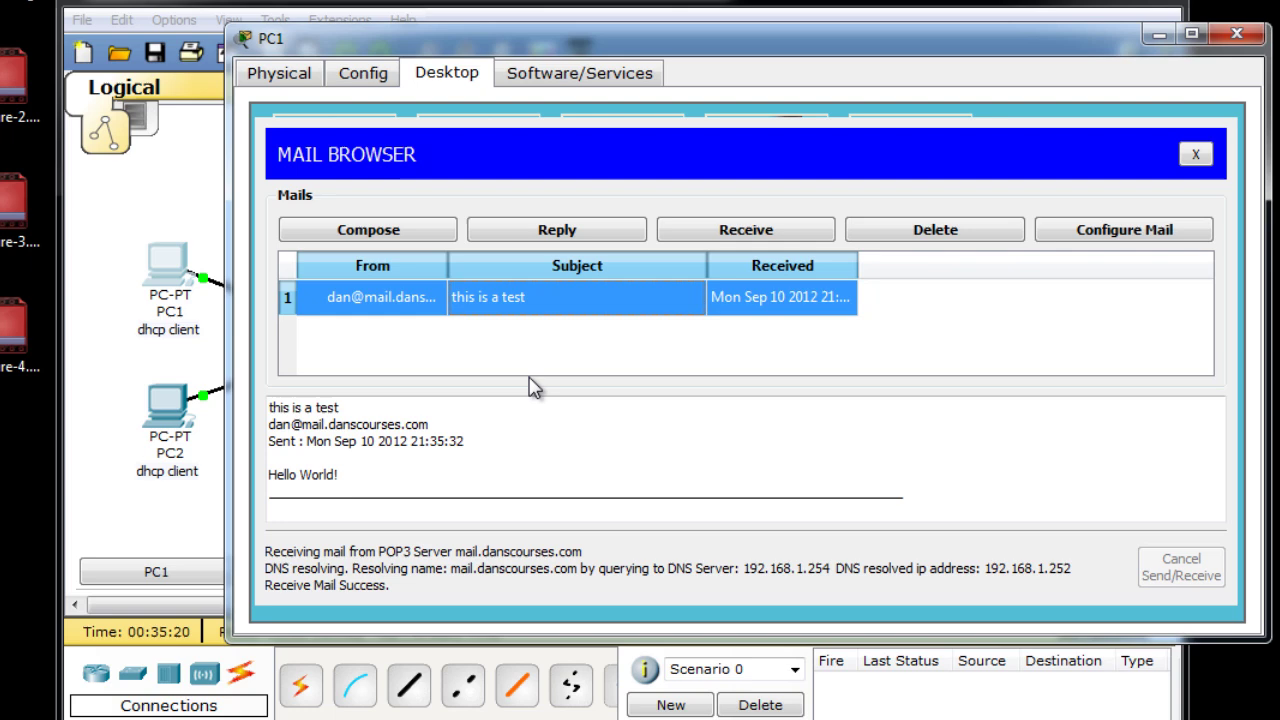
pyautogui.click(366, 477)
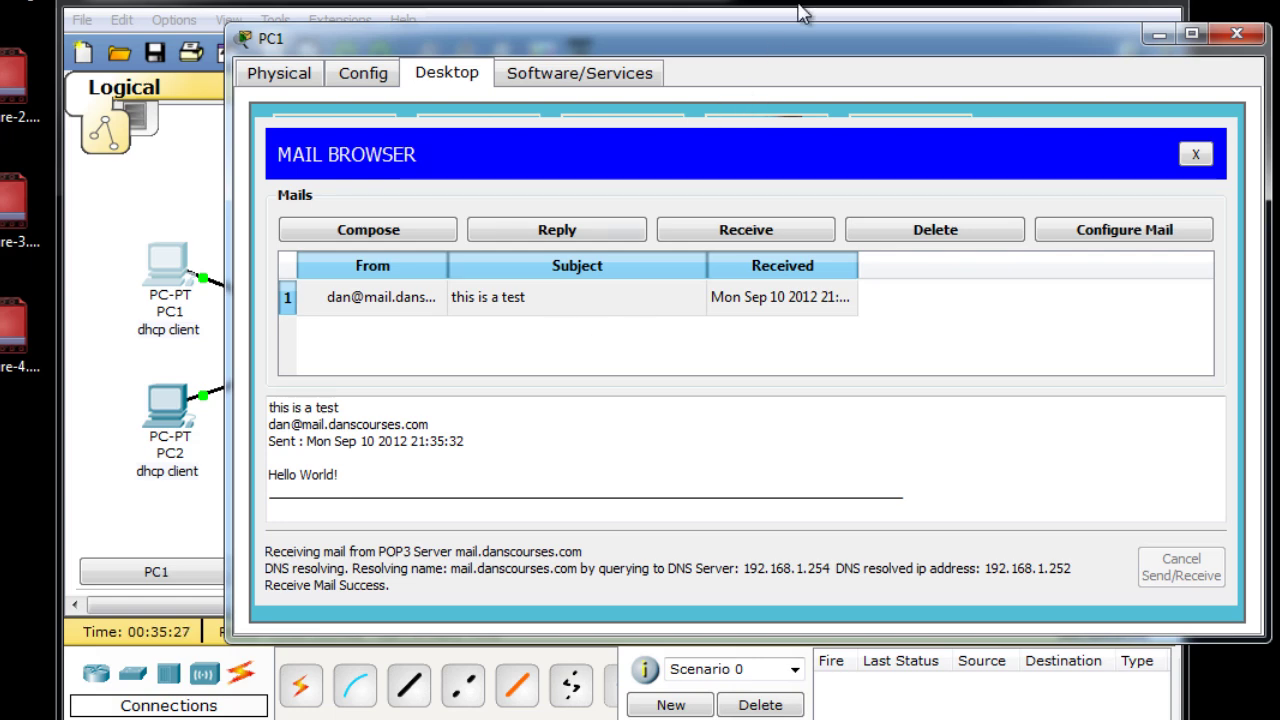
pyautogui.moveTo(812, 42); pyautogui.dragTo(772, 44)
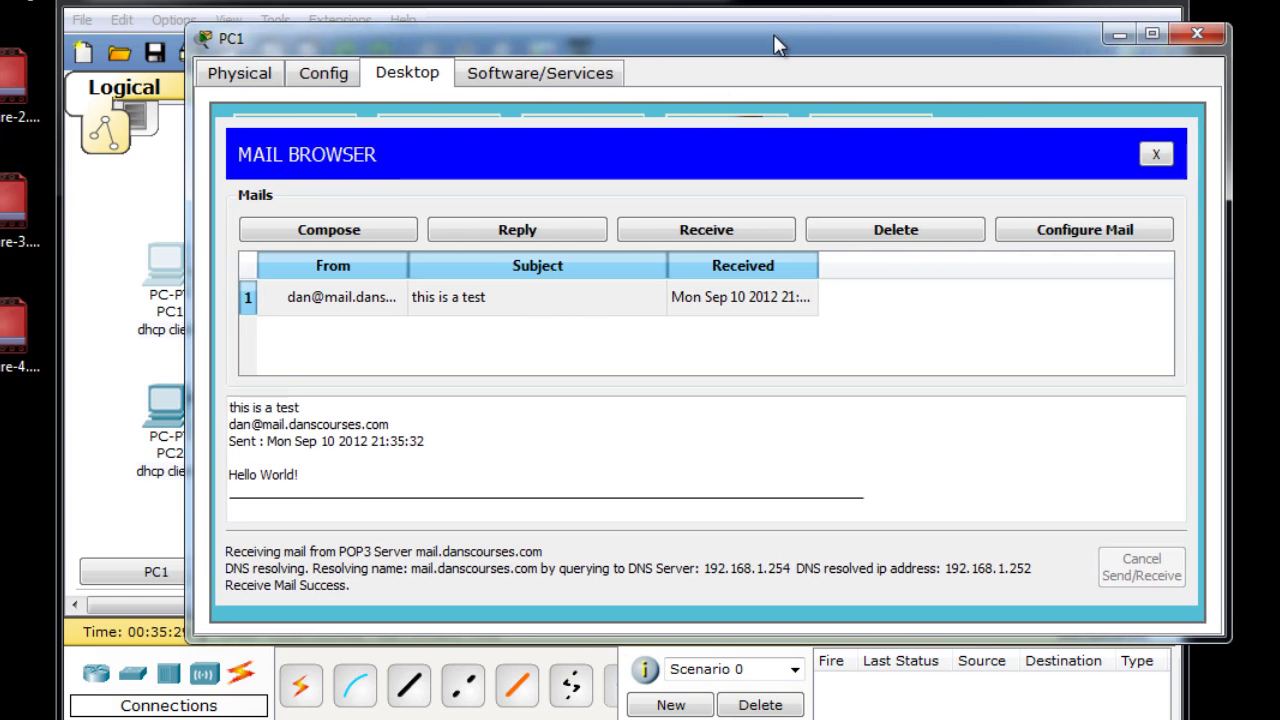
pyautogui.click(1206, 36)
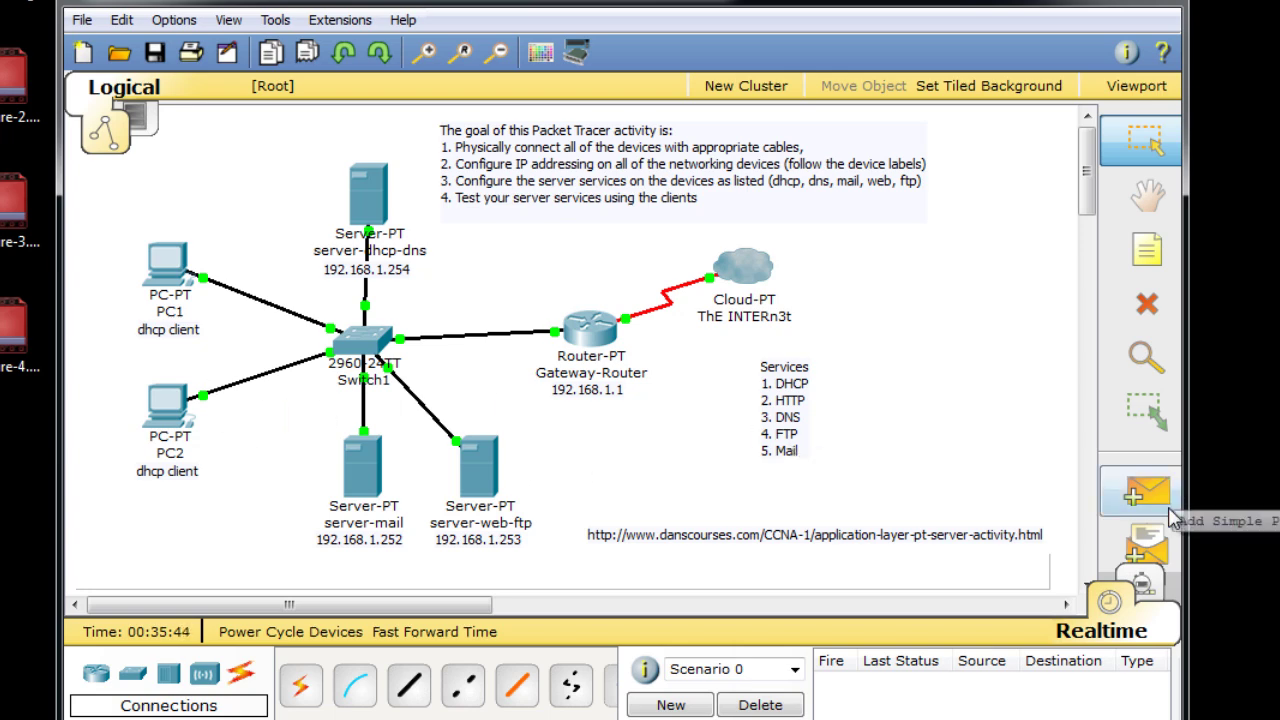
pyautogui.click(1142, 584)
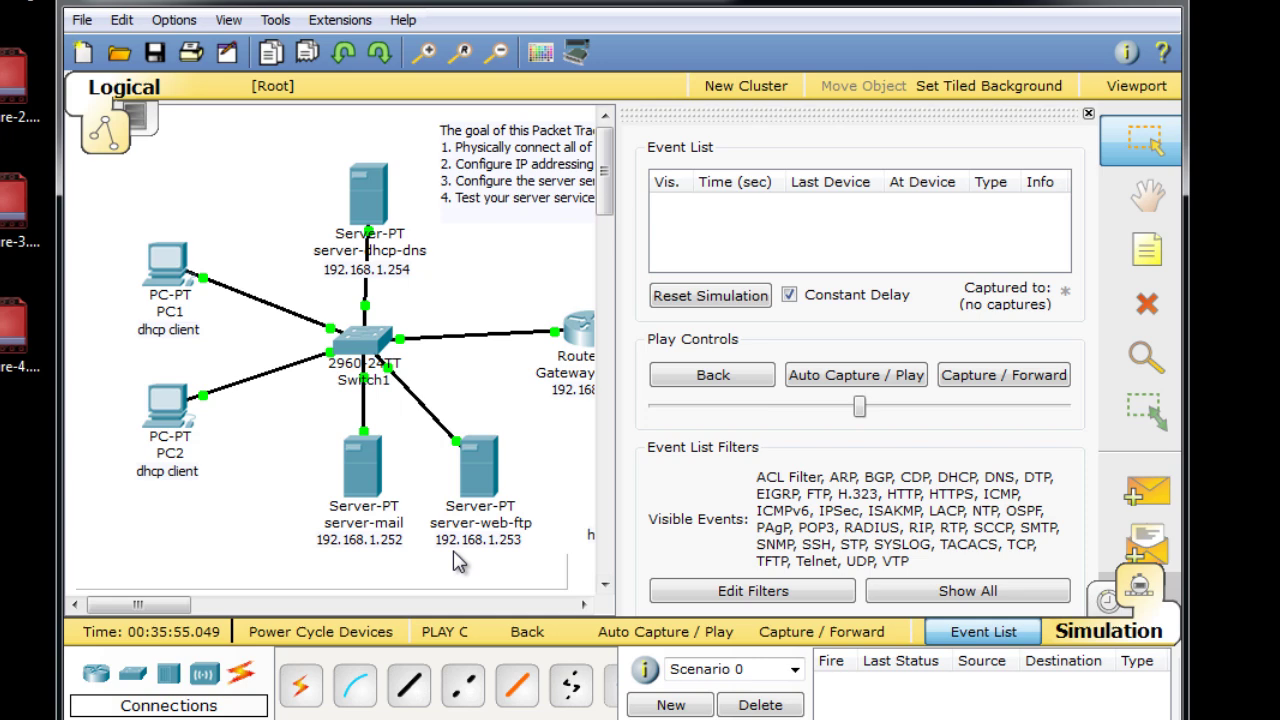
pyautogui.moveTo(178, 610); pyautogui.dragTo(188, 610)
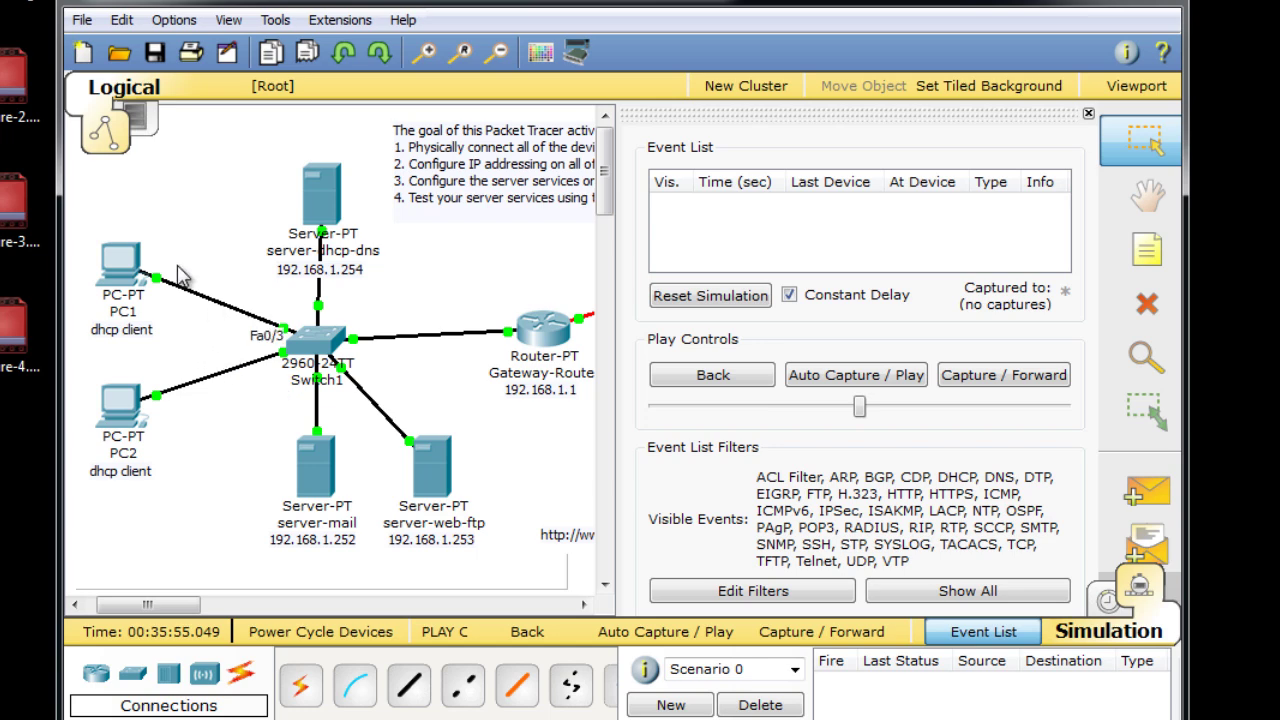
pyautogui.moveTo(268, 252)
pyautogui.click(1108, 600)
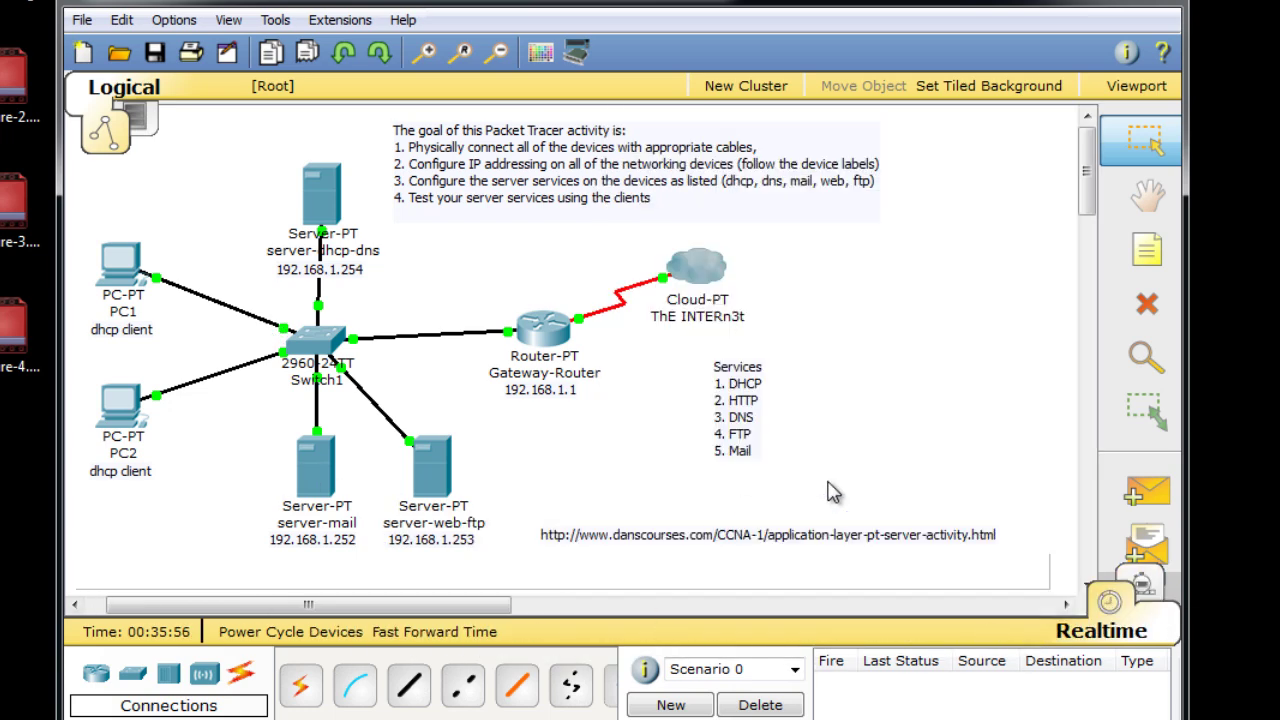